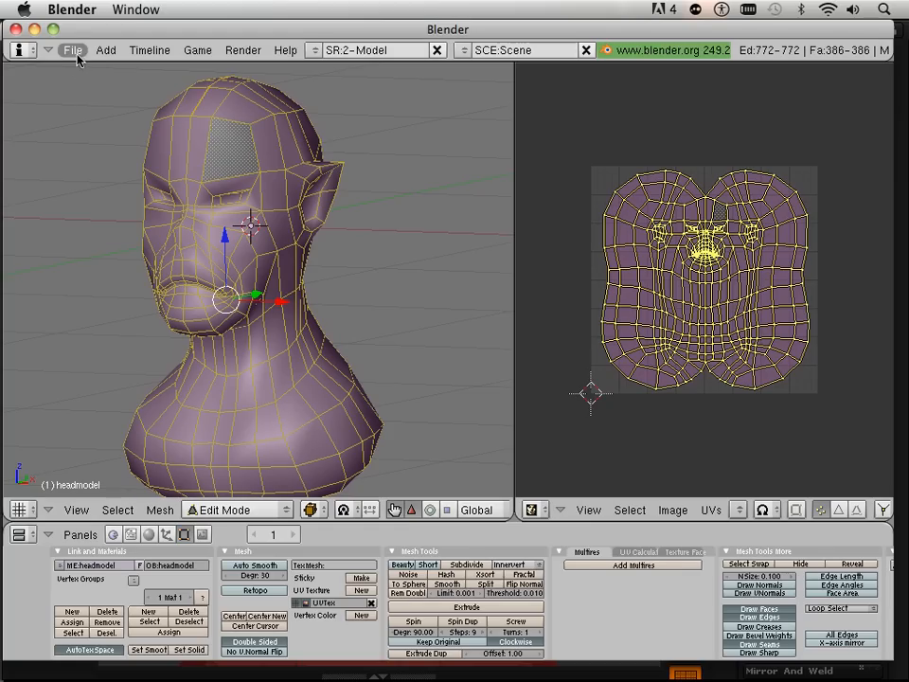
Return the headmodel mesh to Object Mode and make it the only selected object.
{"action": "key", "text": "Tab"}
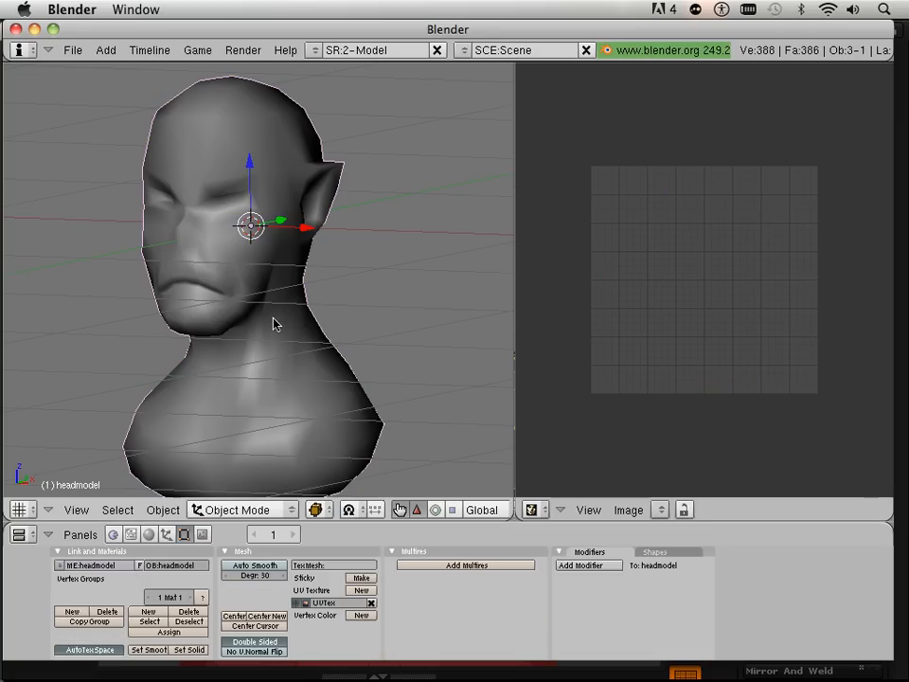
{"action": "key", "text": "a"}
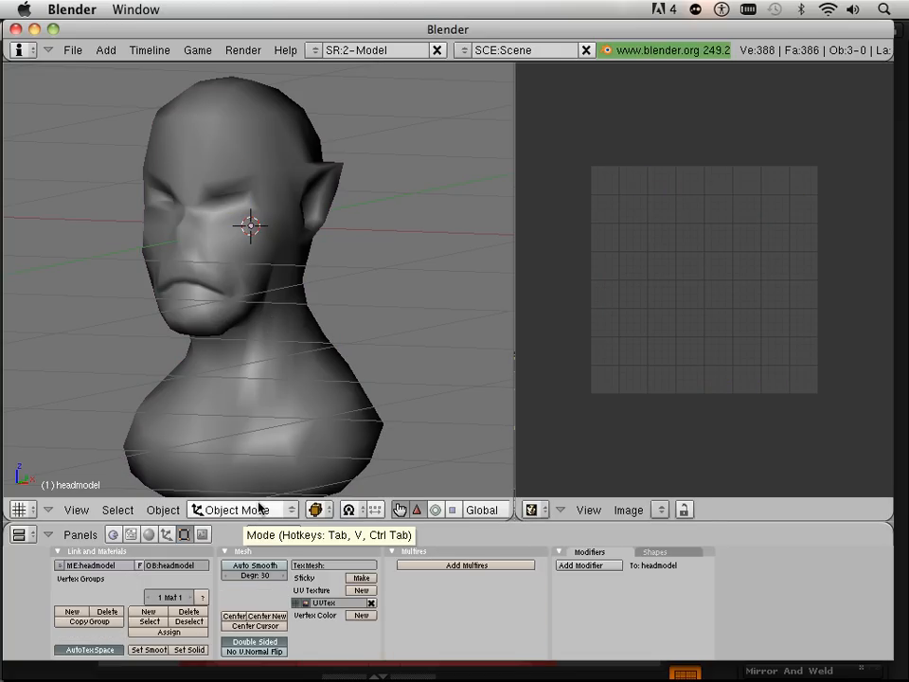
{"action": "right_click", "coordinate": [252, 436]}
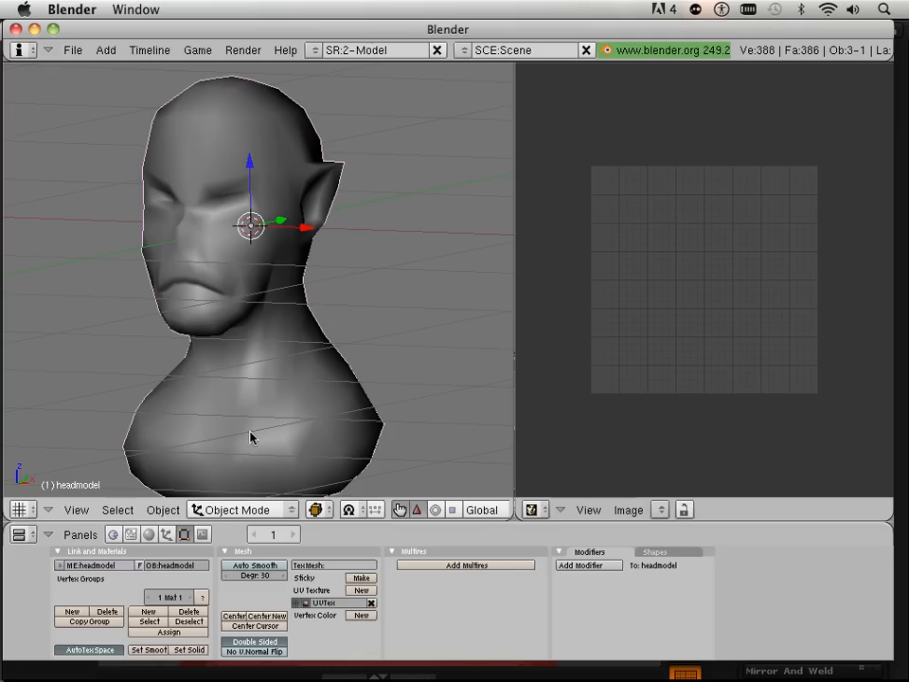
Start a Wavefront OBJ export of the head and choose the Organic UVS Blender folder as its destination.
{"action": "left_click", "coordinate": [76, 49]}
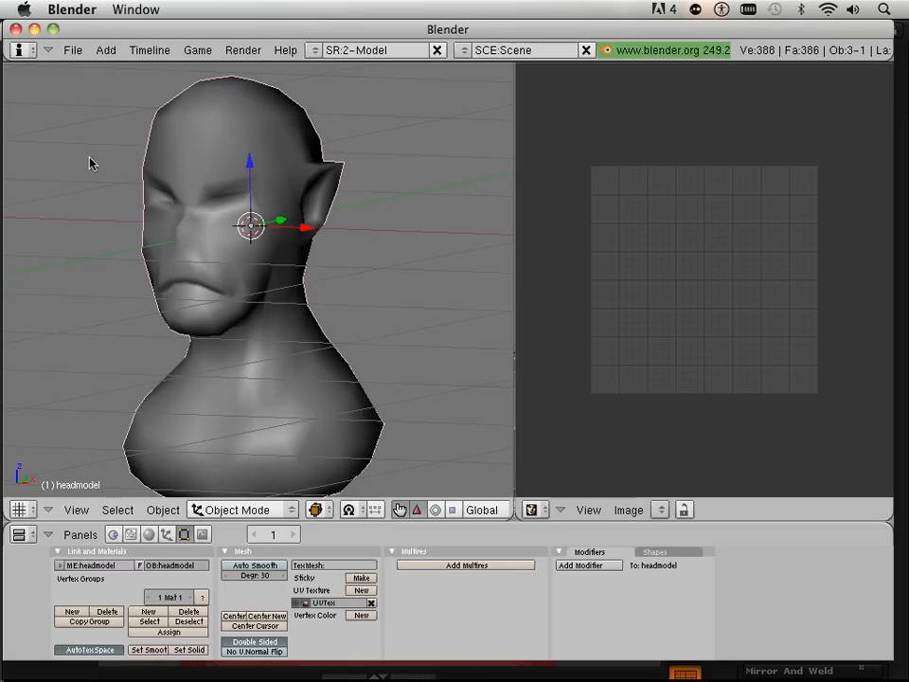
{"action": "left_click", "coordinate": [73, 50]}
{"action": "mouse_move", "coordinate": [159, 375]}
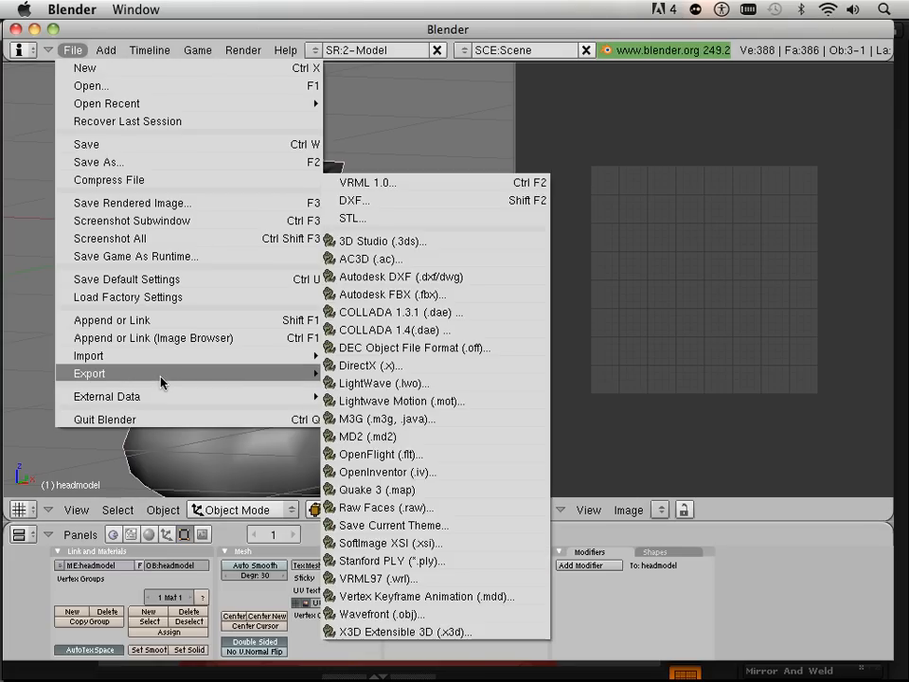
{"action": "left_click", "coordinate": [402, 613]}
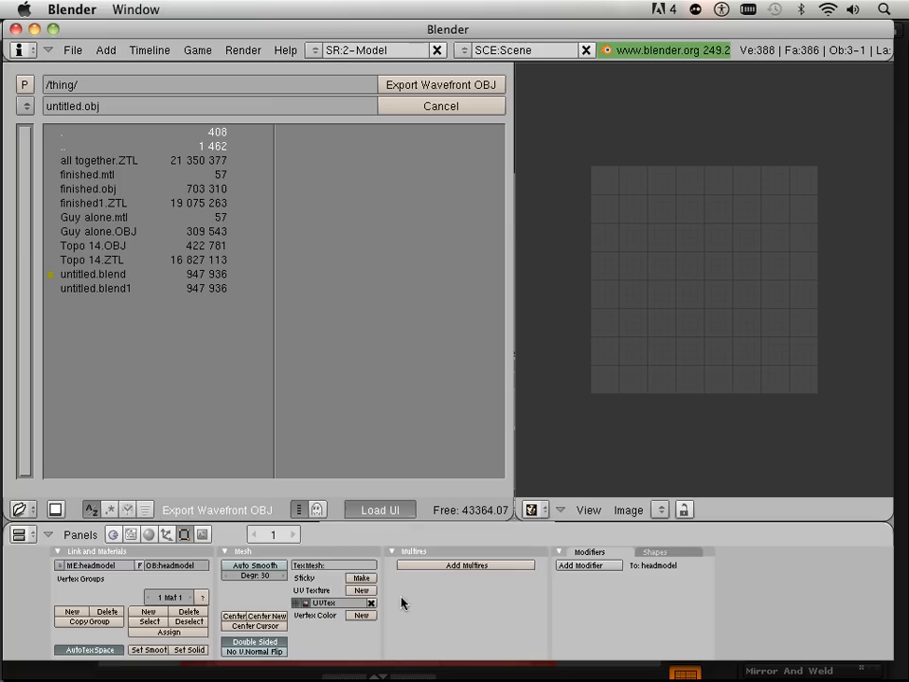
{"action": "left_click", "coordinate": [25, 105]}
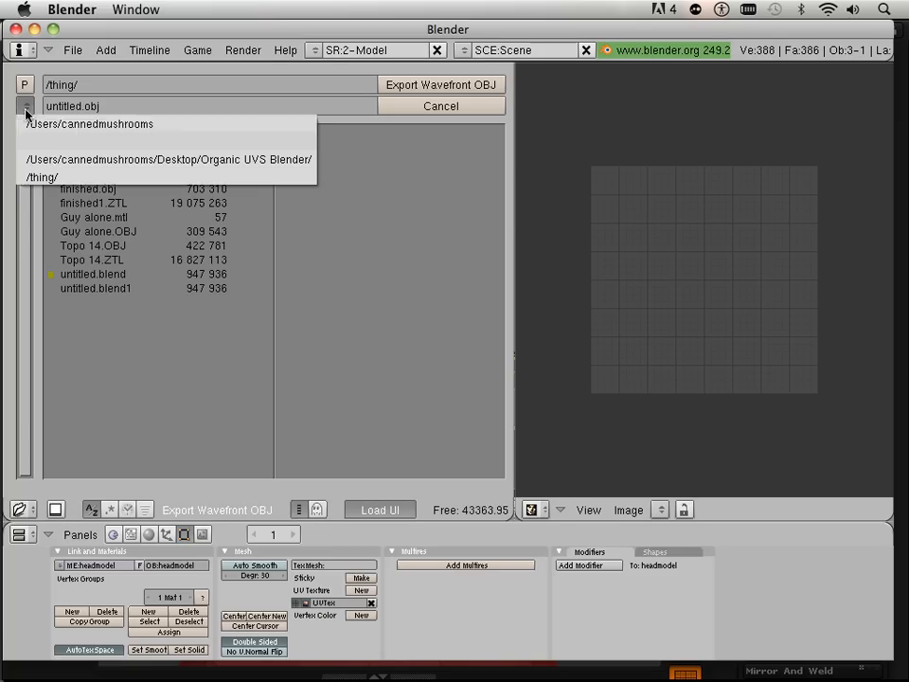
{"action": "left_click", "coordinate": [52, 159]}
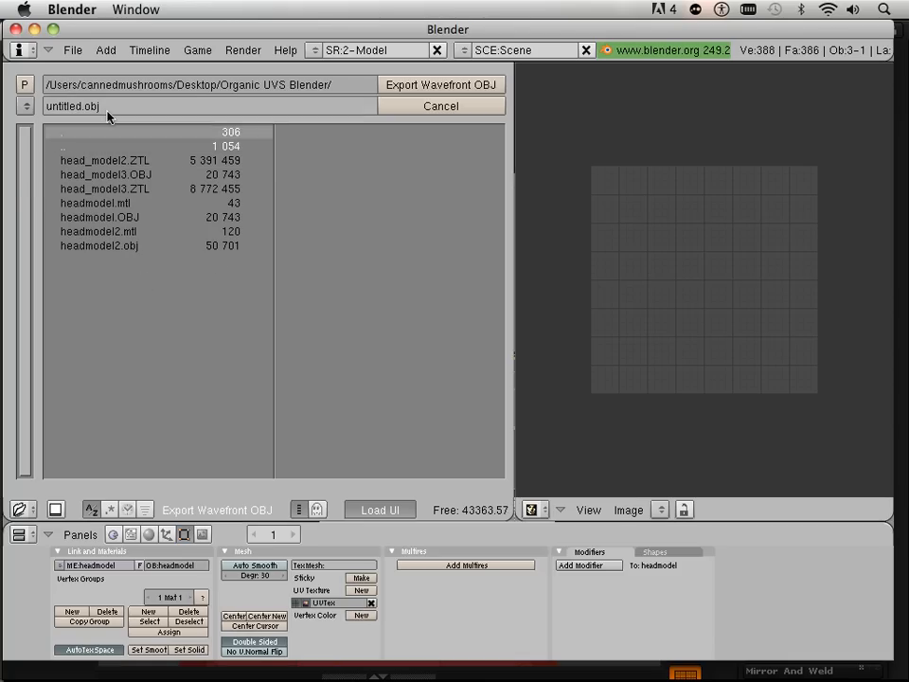
Name the export file headmodel_uvs.OBJ, based on the existing headmodel.OBJ file name.
{"action": "left_click", "coordinate": [107, 220]}
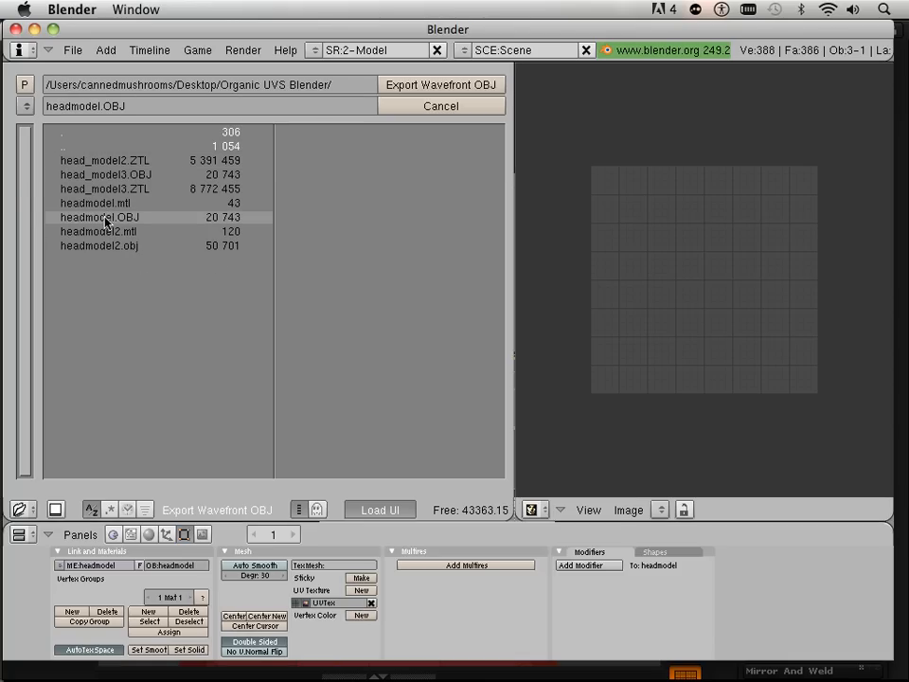
{"action": "left_click", "coordinate": [101, 107]}
{"action": "left_click", "coordinate": [150, 104]}
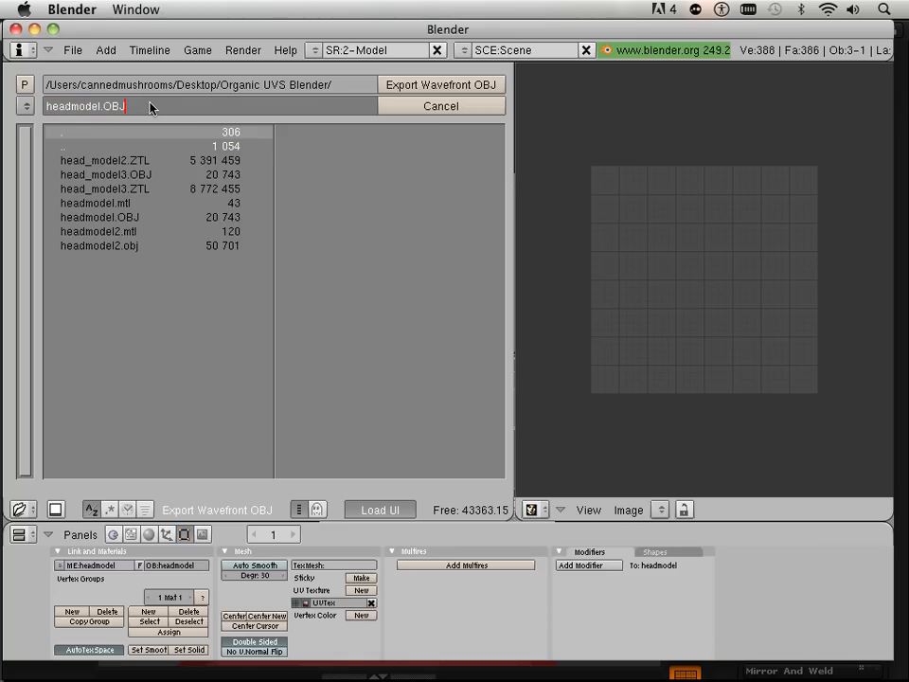
{"action": "key", "text": "Left"}
{"action": "key", "text": "Left"}
{"action": "key", "text": "Left"}
{"action": "key", "text": "Left"}
{"action": "type", "text": "_uvs"}
{"action": "key", "text": "Return"}
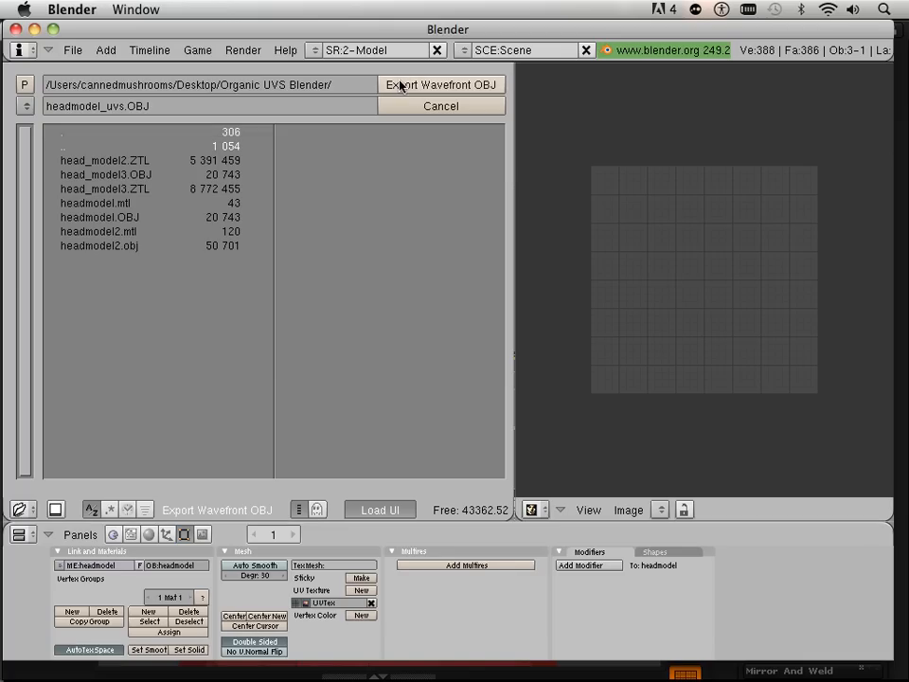
Export the selection as OBJ with Rotate X90, Edges, Materials, UVs, Nurbs and Keep Vert Order enabled.
{"action": "left_click", "coordinate": [425, 88]}
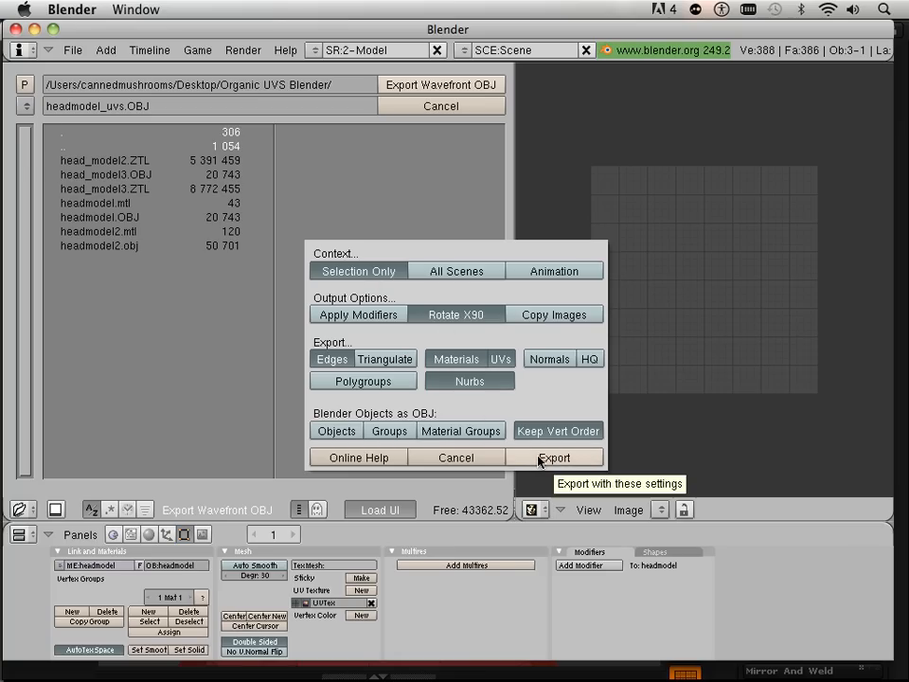
{"action": "left_click", "coordinate": [334, 360]}
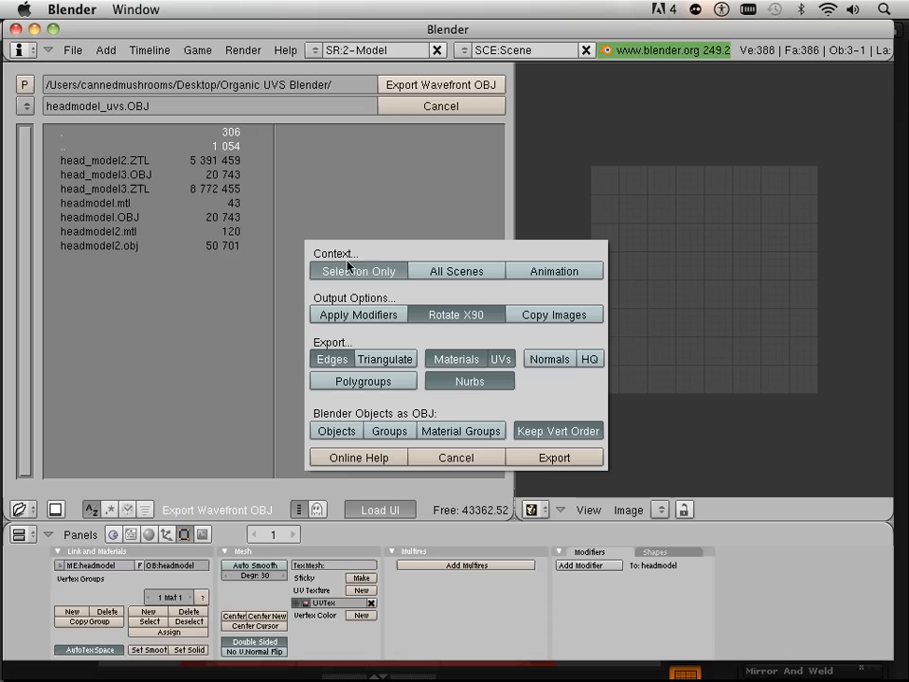
{"action": "left_click", "coordinate": [543, 458]}
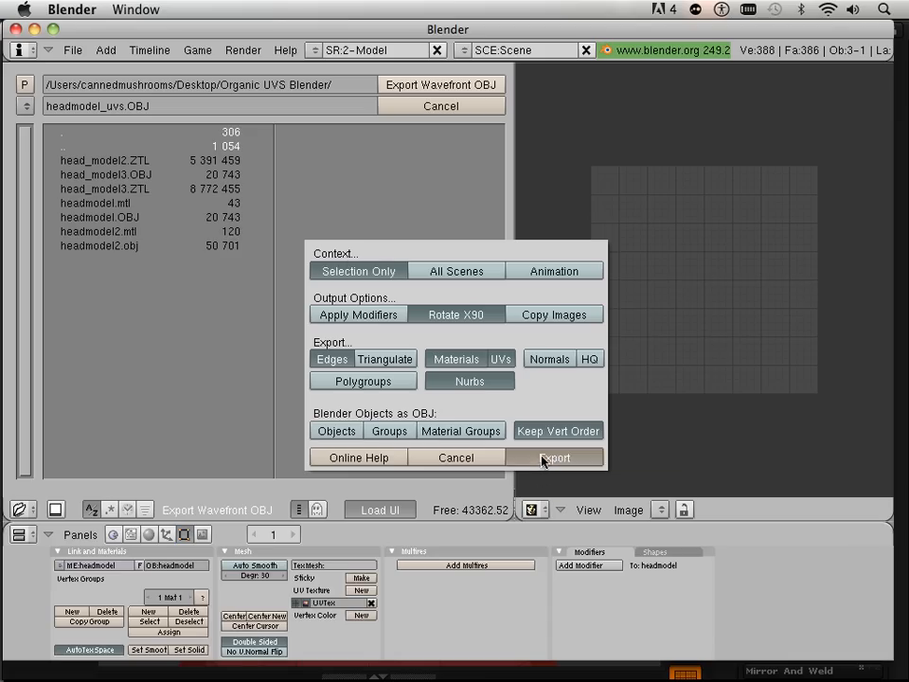
Switch to ZBrush and import headmodel_uvs.OBJ into the head tool at subdivision level 1.
{"action": "mouse_move", "coordinate": [273, 679]}
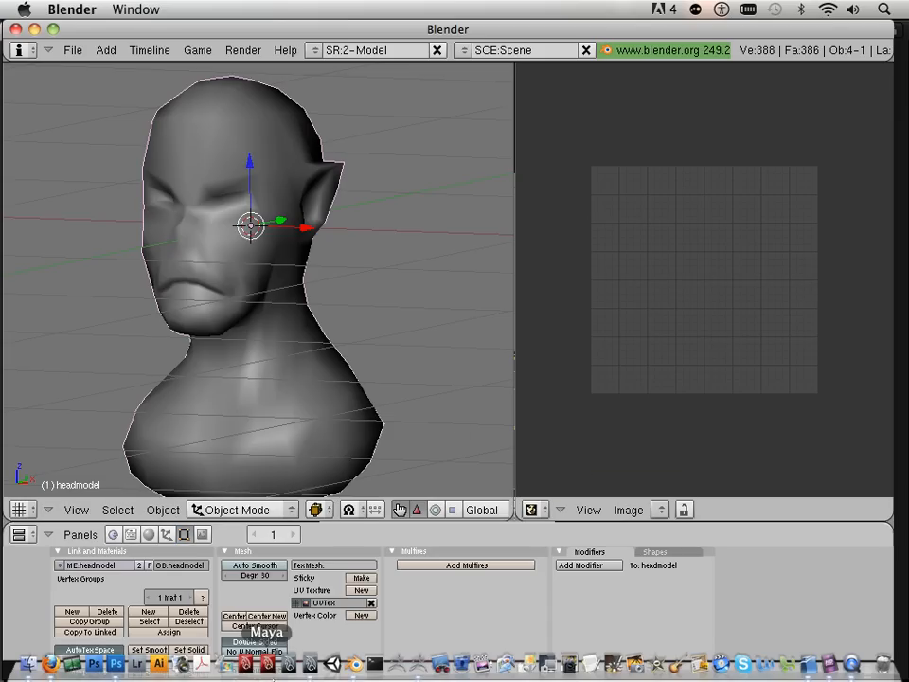
{"action": "left_click", "coordinate": [417, 668]}
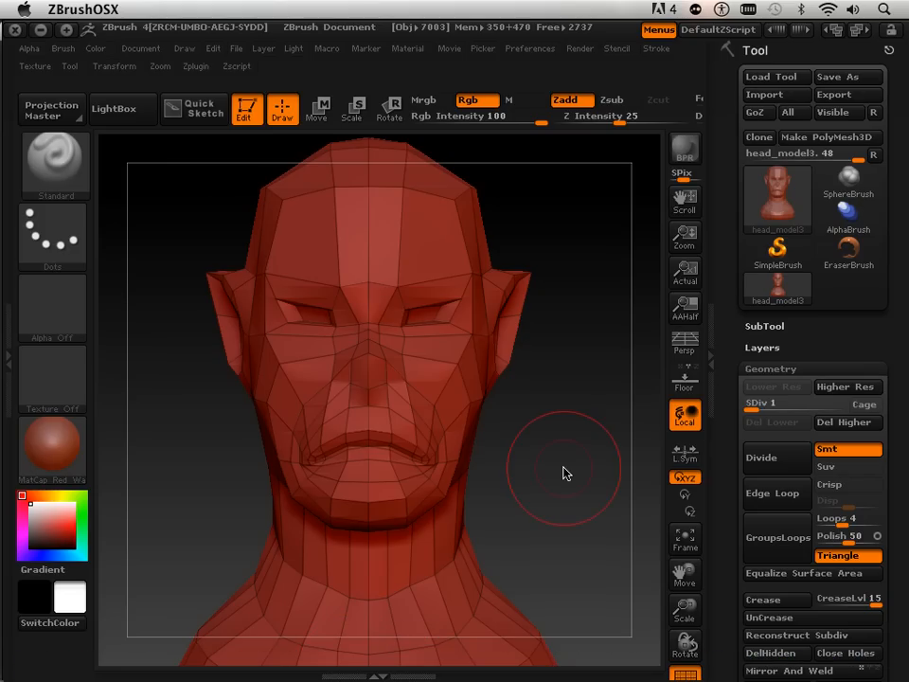
{"action": "left_click_drag", "start_coordinate": [775, 407], "coordinate": [740, 431]}
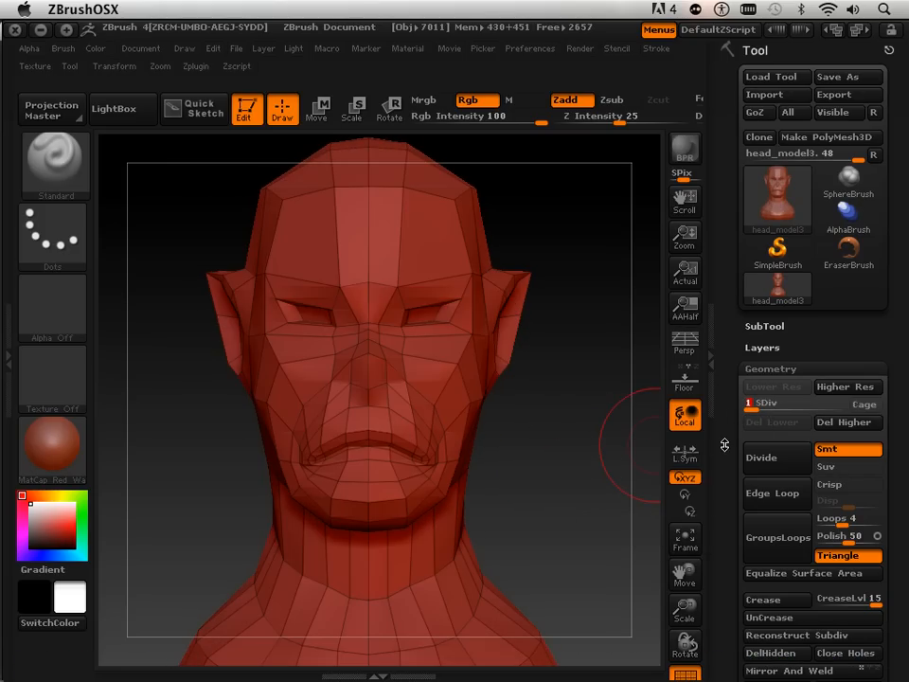
{"action": "left_click", "coordinate": [757, 98]}
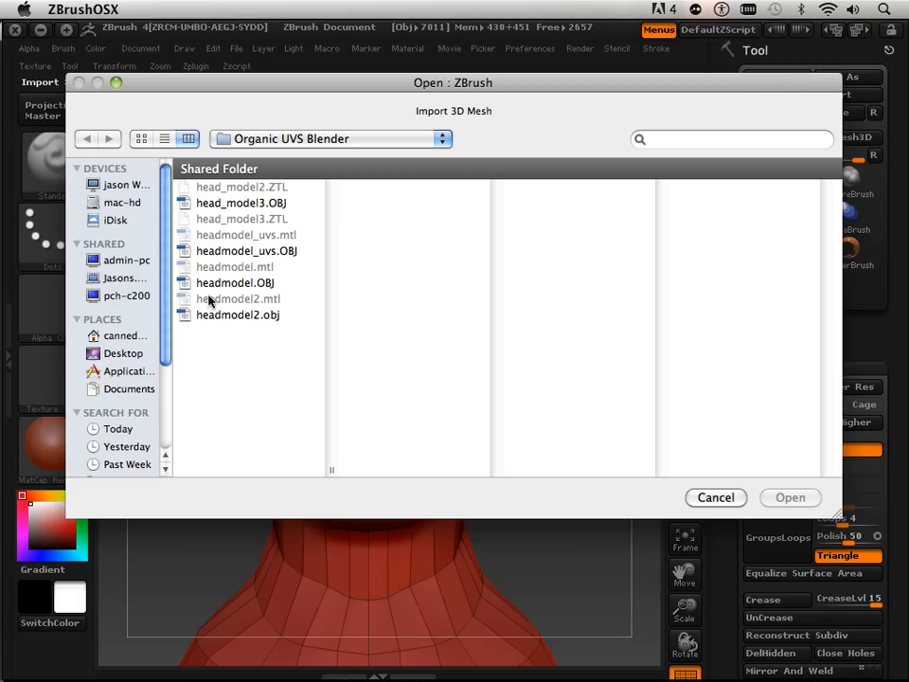
{"action": "left_click", "coordinate": [241, 251]}
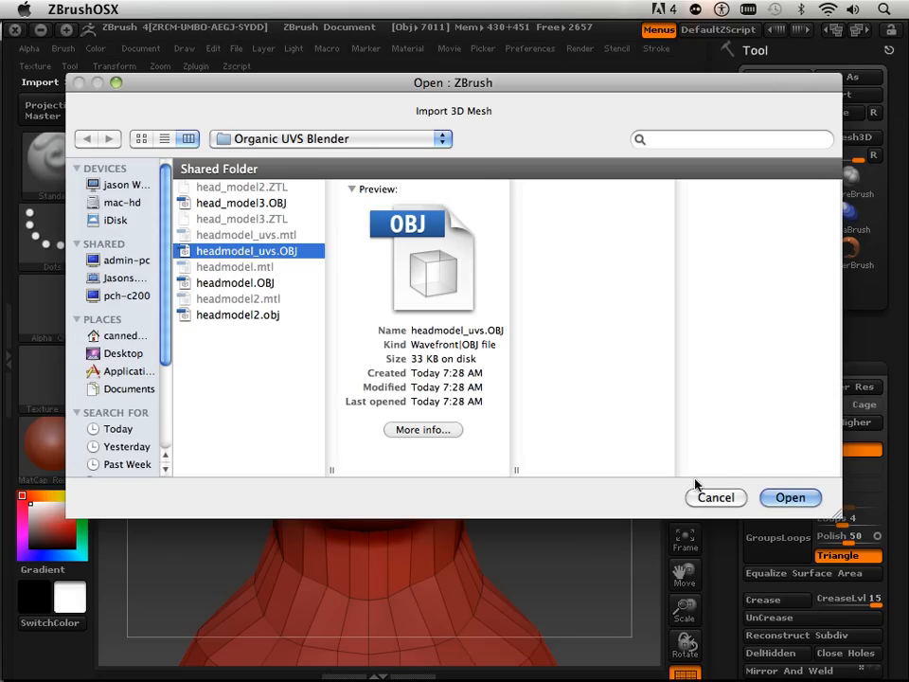
{"action": "left_click", "coordinate": [786, 497]}
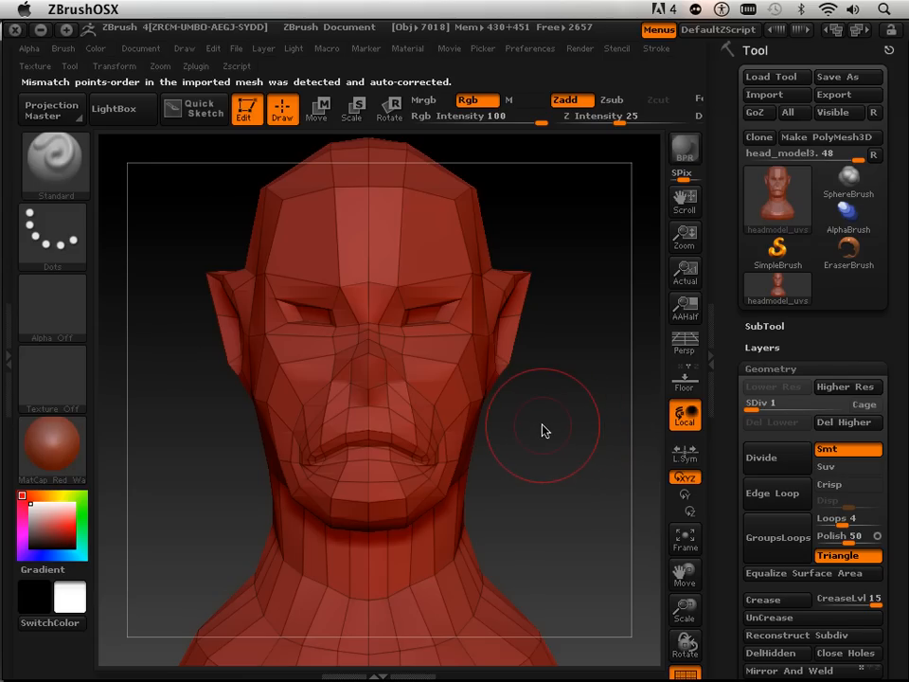
Raise the head to subdivision level 6 to inspect its sculpted detail, and return it to the lowest level.
{"action": "left_click_drag", "start_coordinate": [558, 457], "coordinate": [535, 452]}
{"action": "left_click_drag", "start_coordinate": [751, 409], "coordinate": [842, 413]}
{"action": "left_click_drag", "start_coordinate": [579, 455], "coordinate": [254, 435]}
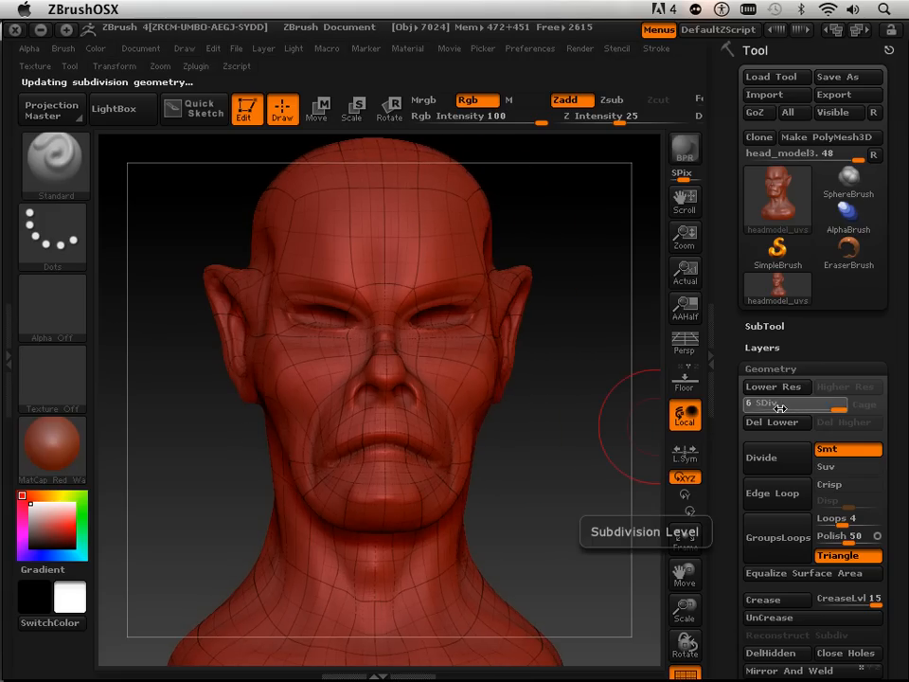
{"action": "left_click_drag", "start_coordinate": [782, 404], "coordinate": [732, 294]}
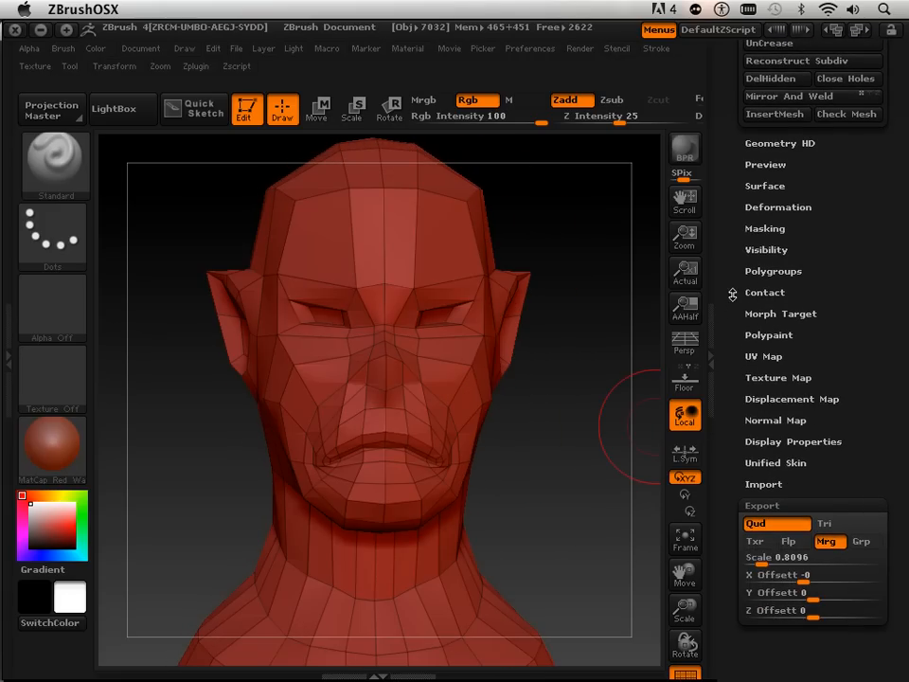
Create a new texture map for the head, generate it from the UV map, and inspect it on the model.
{"action": "left_click", "coordinate": [765, 378]}
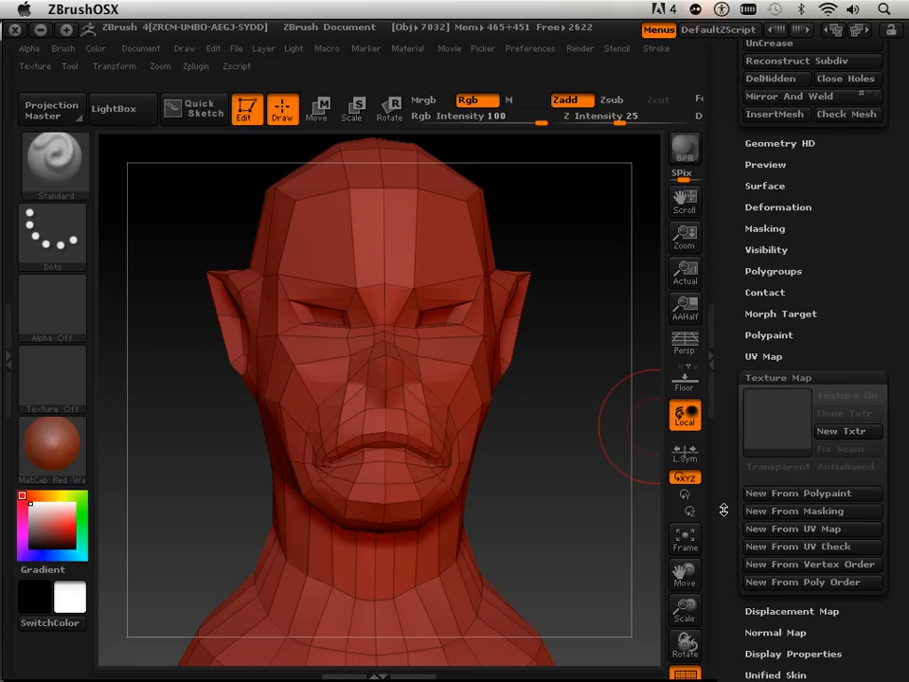
{"action": "left_click_drag", "start_coordinate": [725, 508], "coordinate": [724, 491]}
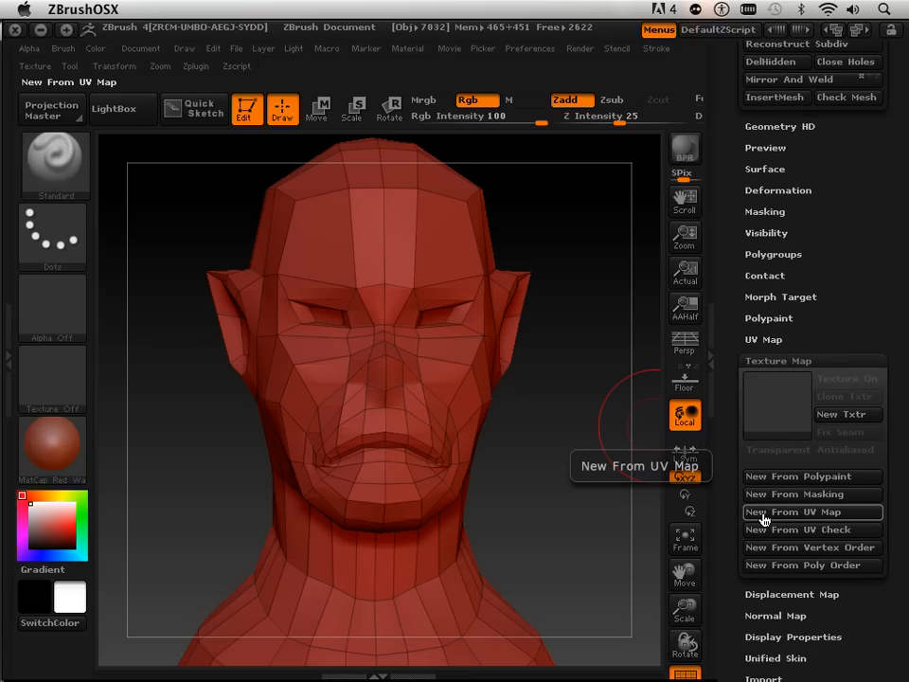
{"action": "left_click", "coordinate": [842, 418]}
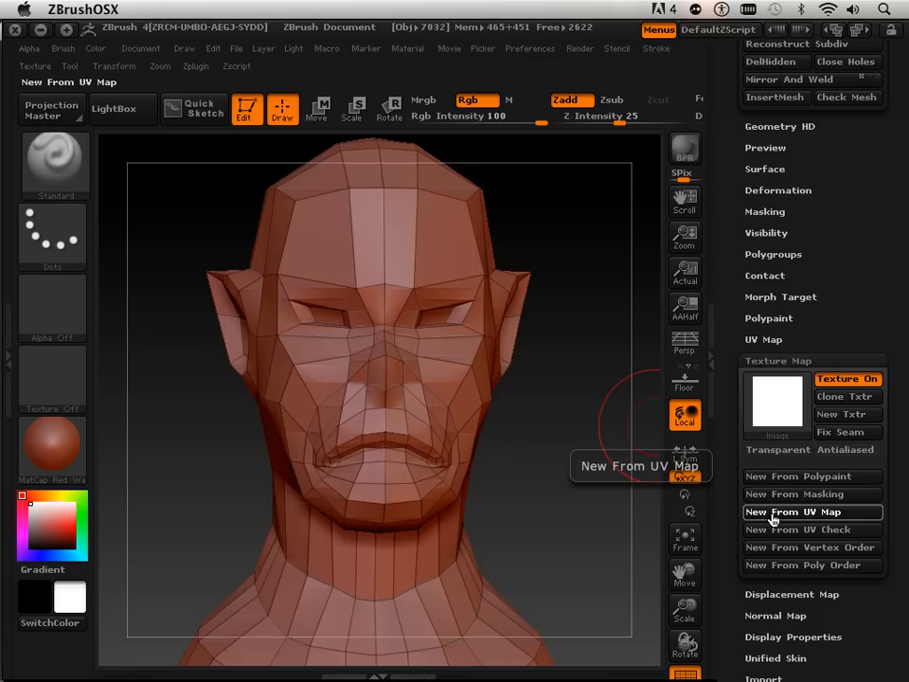
{"action": "left_click", "coordinate": [774, 518]}
{"action": "mouse_move", "coordinate": [586, 481]}
{"action": "left_mouse_down"}
{"action": "mouse_move", "coordinate": [574, 476]}
{"action": "mouse_move", "coordinate": [607, 481]}
{"action": "mouse_move", "coordinate": [510, 468]}
{"action": "mouse_move", "coordinate": [590, 474]}
{"action": "mouse_move", "coordinate": [559, 483]}
{"action": "mouse_move", "coordinate": [671, 483]}
{"action": "mouse_move", "coordinate": [599, 487]}
{"action": "mouse_move", "coordinate": [529, 474]}
{"action": "mouse_move", "coordinate": [578, 481]}
{"action": "left_mouse_up"}
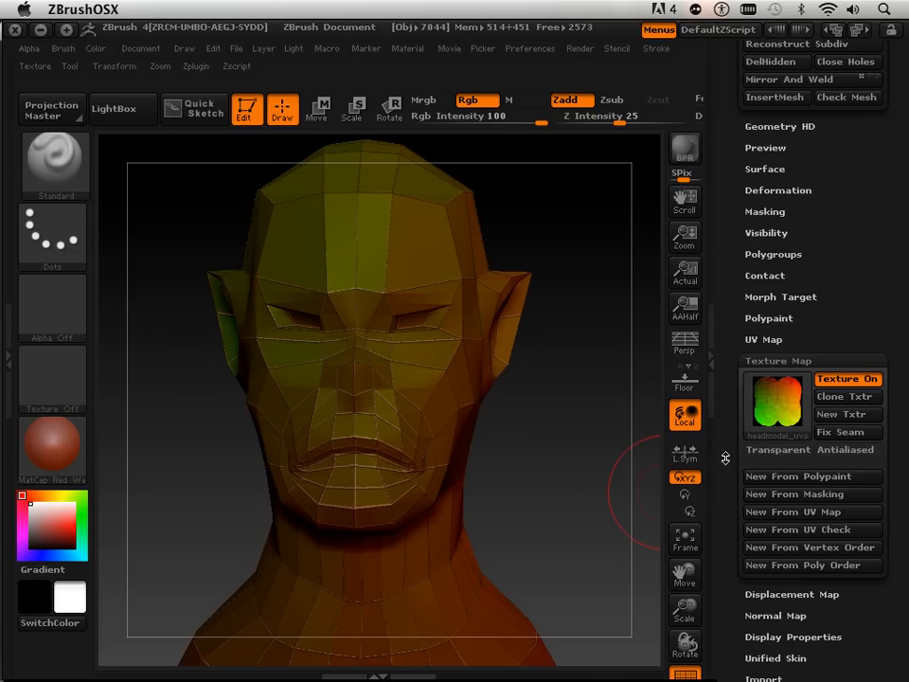
{"action": "mouse_move", "coordinate": [724, 456]}
{"action": "left_mouse_down"}
{"action": "mouse_move", "coordinate": [725, 632]}
{"action": "mouse_move", "coordinate": [717, 473]}
{"action": "left_mouse_up"}
{"action": "left_click_drag", "start_coordinate": [543, 517], "coordinate": [550, 512]}
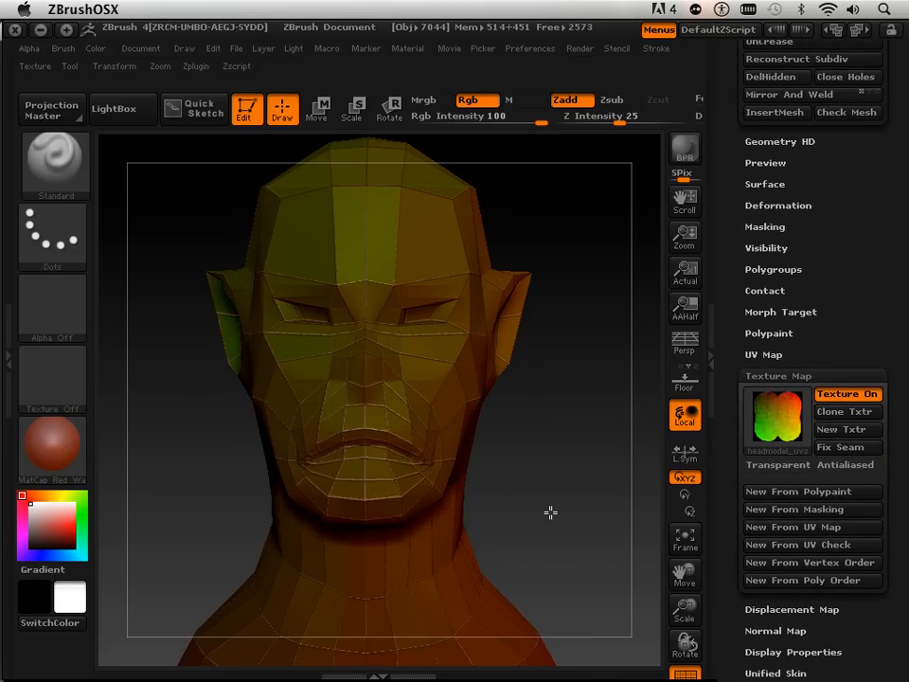
{"action": "left_click_drag", "start_coordinate": [680, 571], "coordinate": [691, 575]}
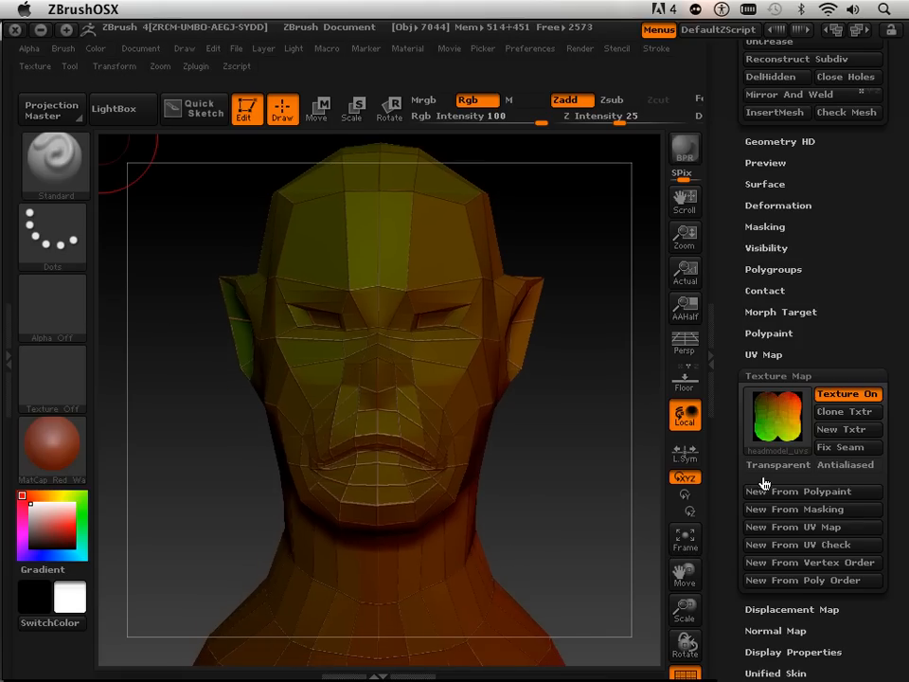
{"action": "mouse_move", "coordinate": [779, 435]}
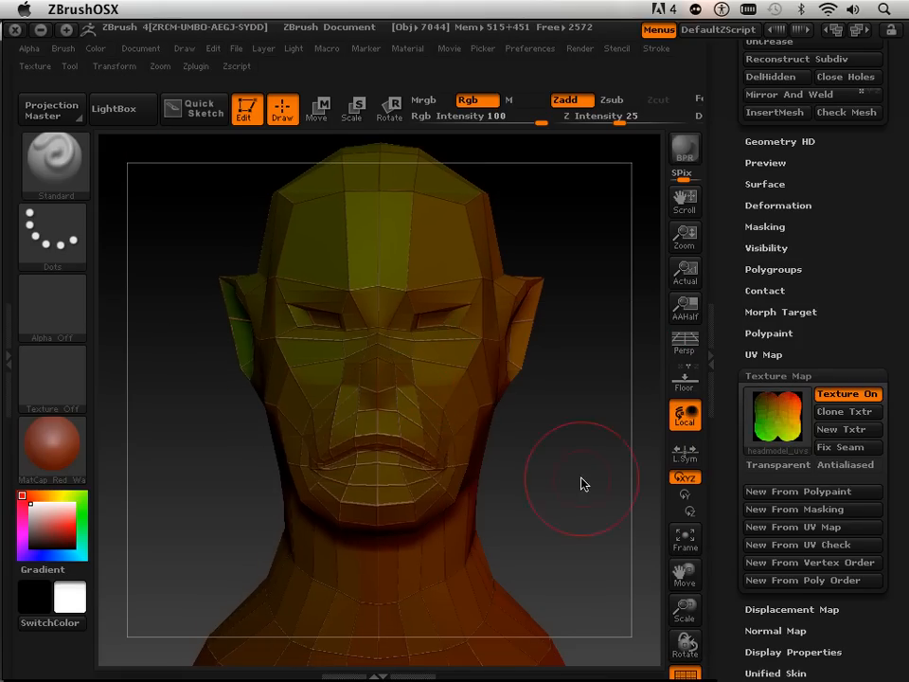
{"action": "left_click_drag", "start_coordinate": [583, 483], "coordinate": [574, 483]}
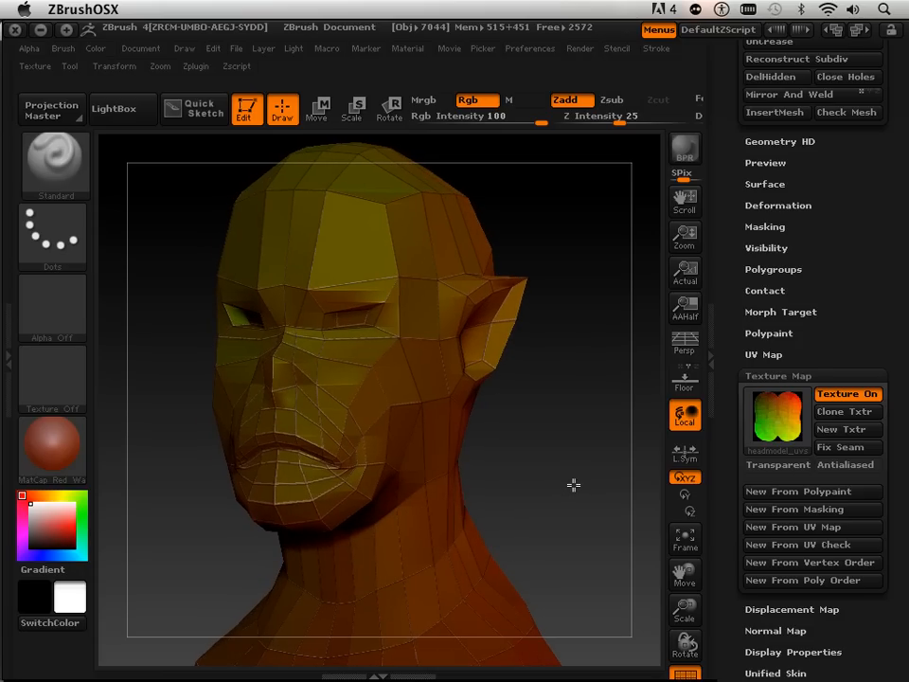
Generate a UV check texture for the head and examine its layout preview and the side of the model.
{"action": "left_click", "coordinate": [771, 546]}
{"action": "left_click_drag", "start_coordinate": [588, 483], "coordinate": [731, 439]}
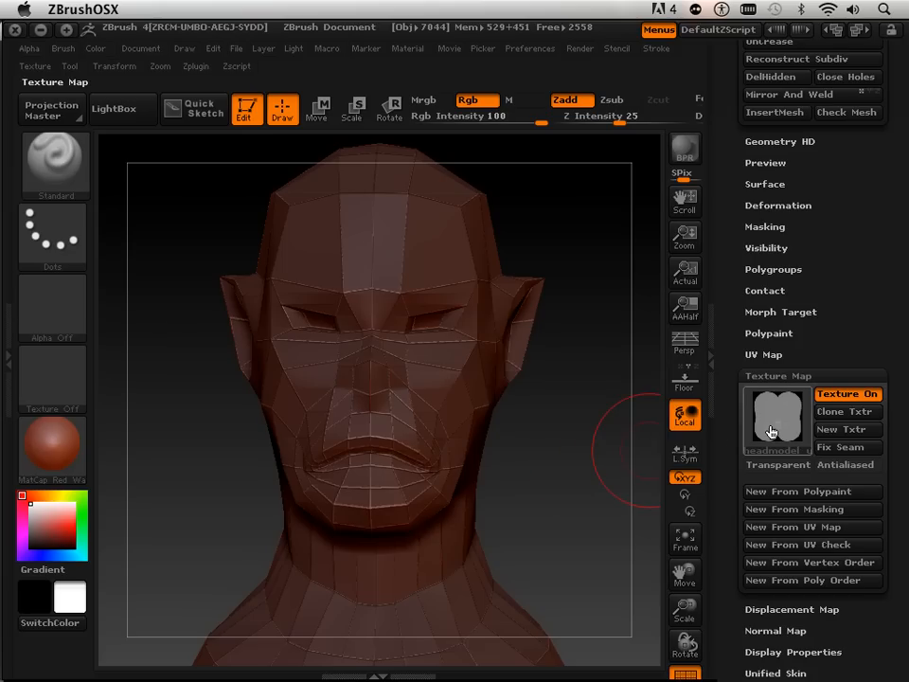
{"action": "mouse_move", "coordinate": [773, 432]}
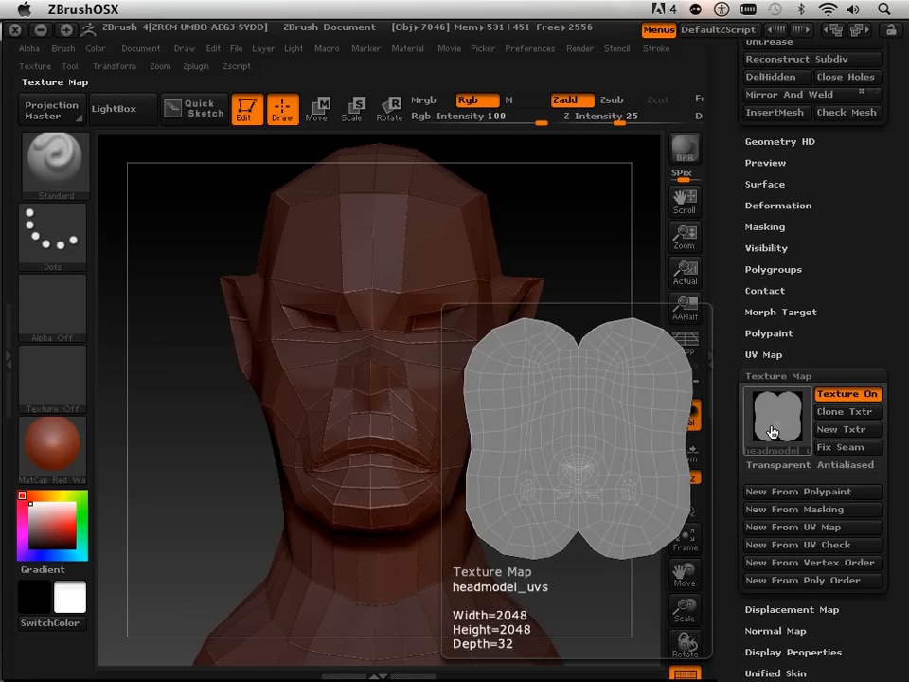
{"action": "left_click_drag", "start_coordinate": [611, 361], "coordinate": [569, 359]}
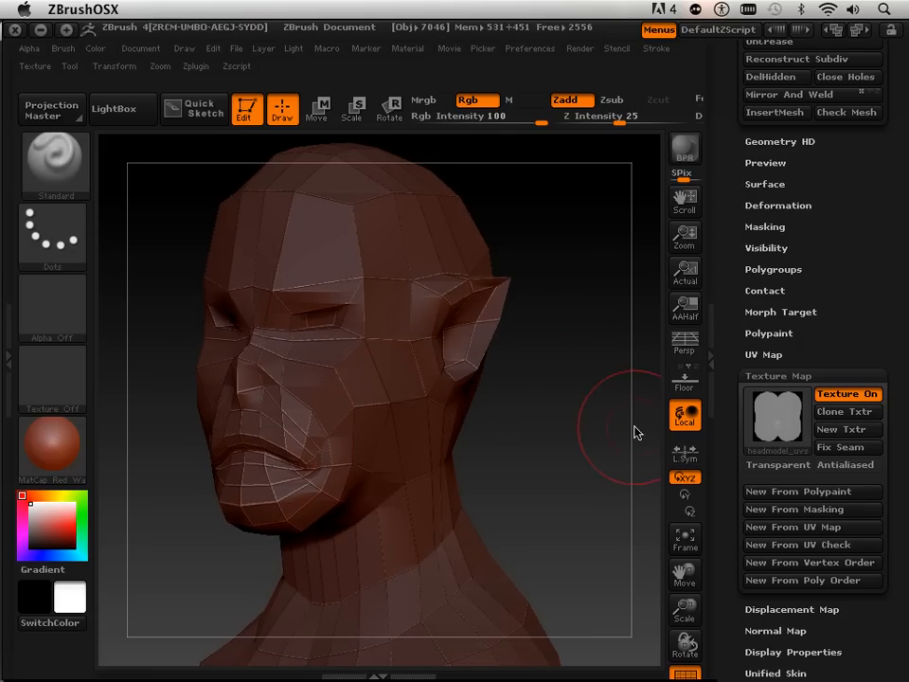
{"action": "left_click_drag", "start_coordinate": [635, 430], "coordinate": [550, 438]}
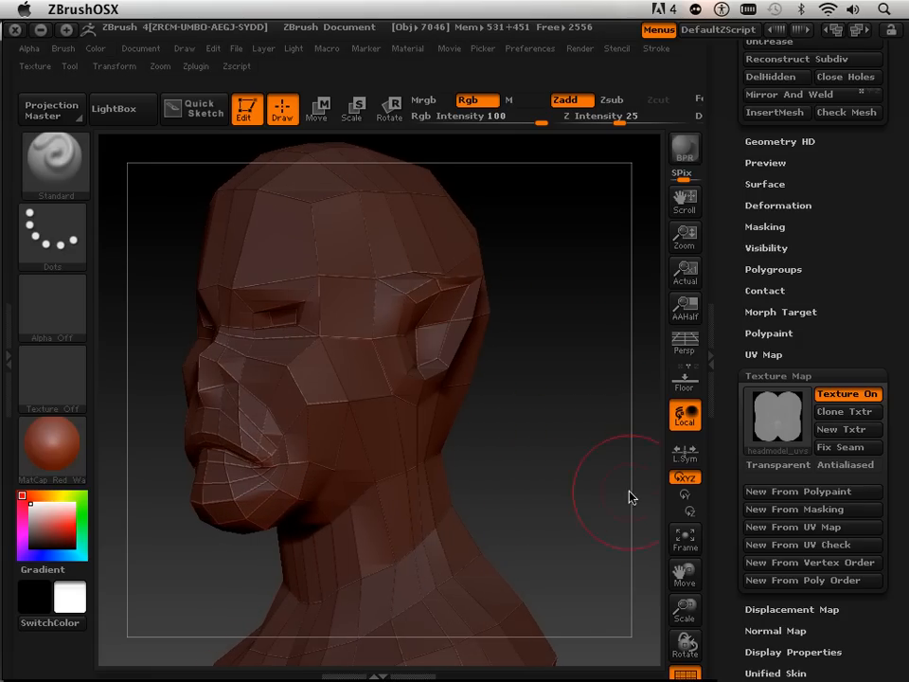
{"action": "left_click_drag", "start_coordinate": [739, 577], "coordinate": [759, 426]}
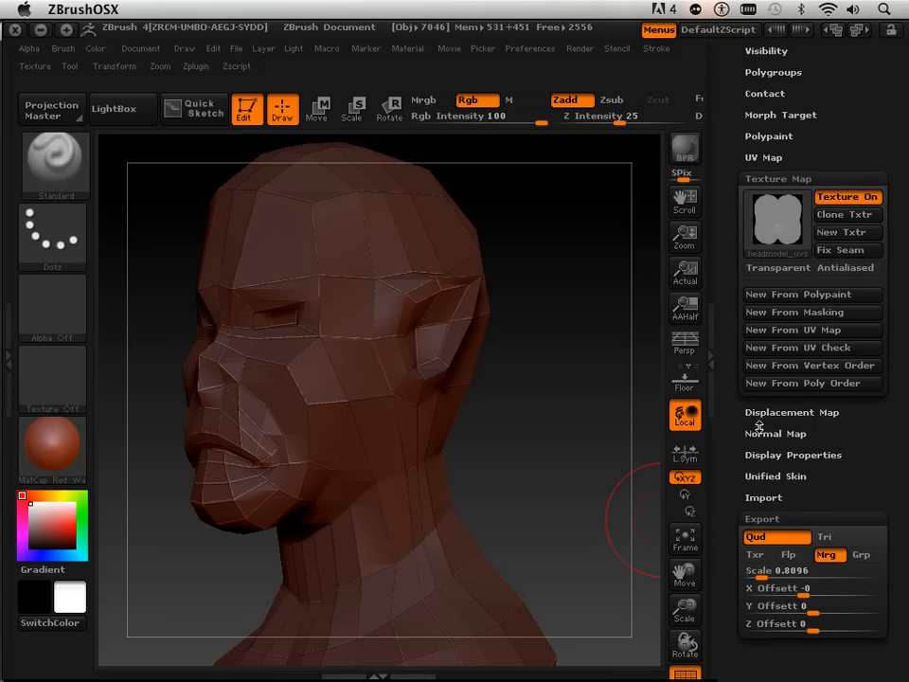
Open the head's Displacement Map settings, review the SmoothUV and 32Bit options, and view the model from the front.
{"action": "left_click", "coordinate": [766, 414]}
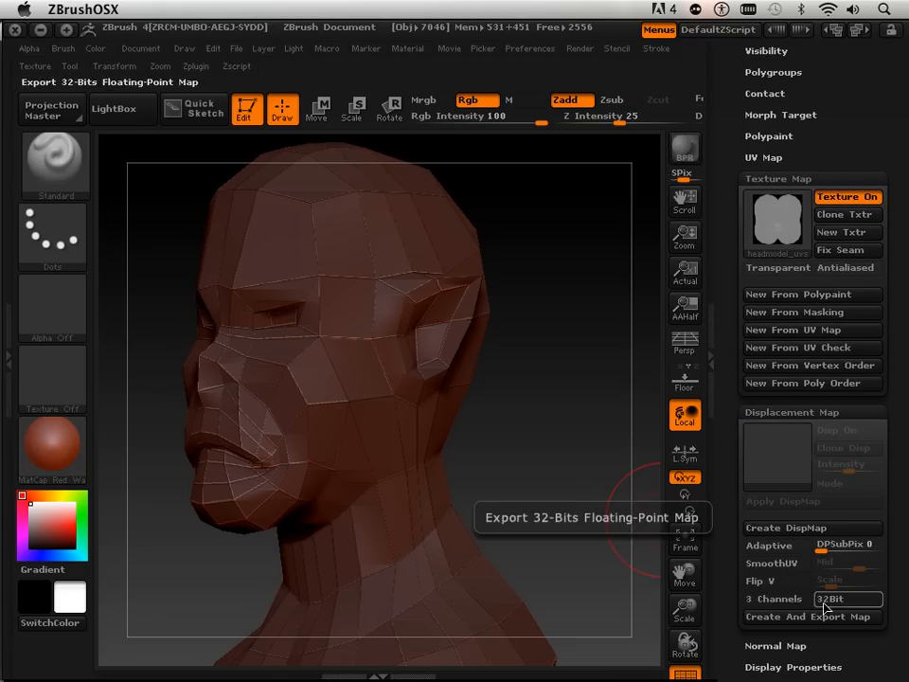
{"action": "left_click_drag", "start_coordinate": [736, 586], "coordinate": [738, 575]}
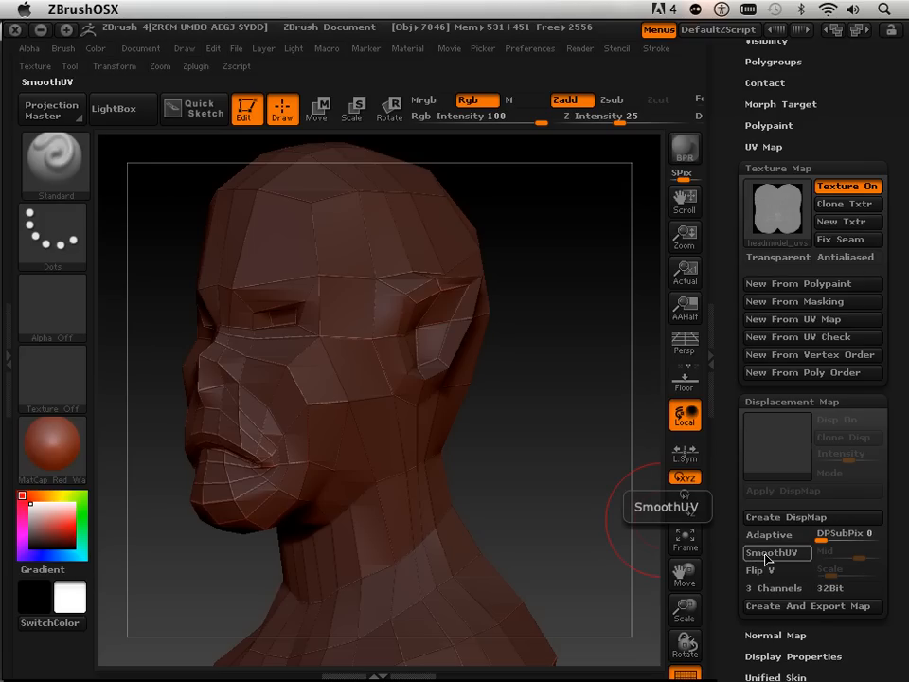
{"action": "mouse_move", "coordinate": [572, 515]}
{"action": "left_mouse_down"}
{"action": "mouse_move", "coordinate": [562, 520]}
{"action": "mouse_move", "coordinate": [600, 520]}
{"action": "mouse_move", "coordinate": [567, 506]}
{"action": "mouse_move", "coordinate": [579, 504]}
{"action": "left_mouse_up"}
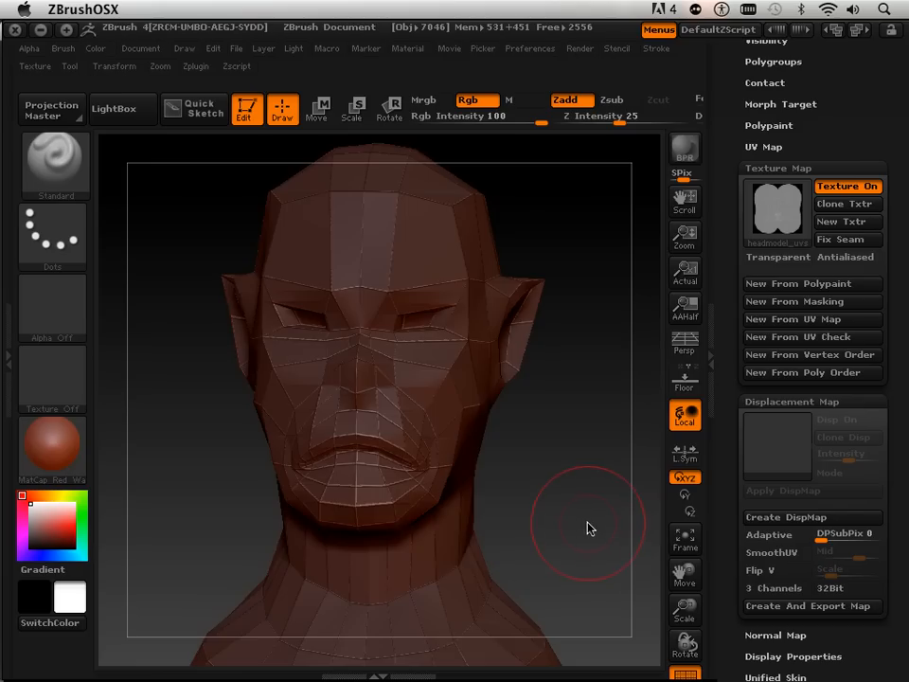
{"action": "left_click_drag", "start_coordinate": [588, 529], "coordinate": [557, 520]}
Enable Suv alongside Smt in the head's geometry settings and raise the model to subdivision level 7.
{"action": "left_click_drag", "start_coordinate": [725, 362], "coordinate": [718, 575]}
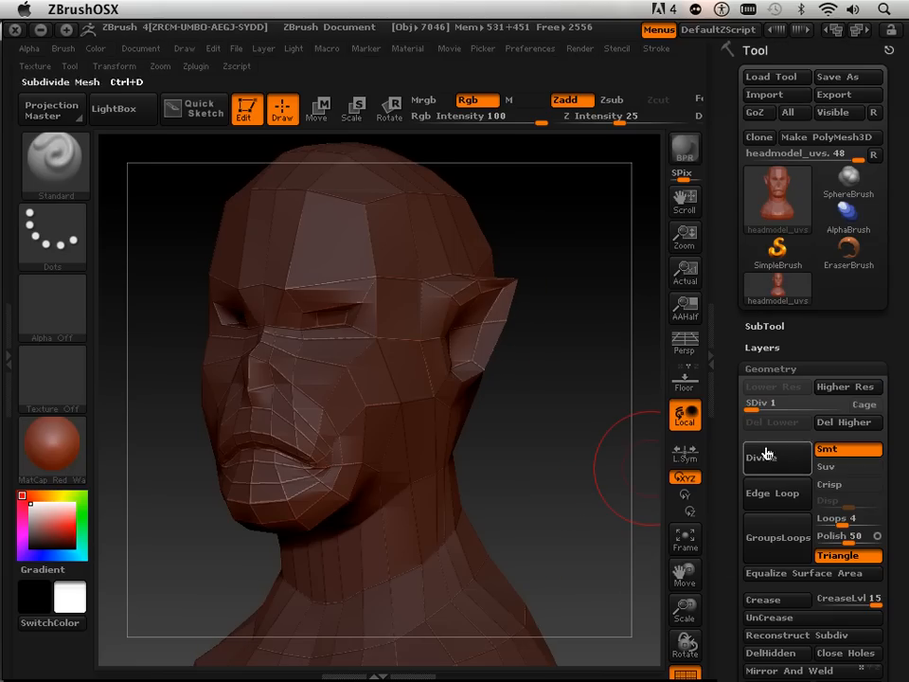
{"action": "mouse_move", "coordinate": [753, 408]}
{"action": "left_mouse_down"}
{"action": "mouse_move", "coordinate": [841, 409]}
{"action": "mouse_move", "coordinate": [748, 403]}
{"action": "left_mouse_up"}
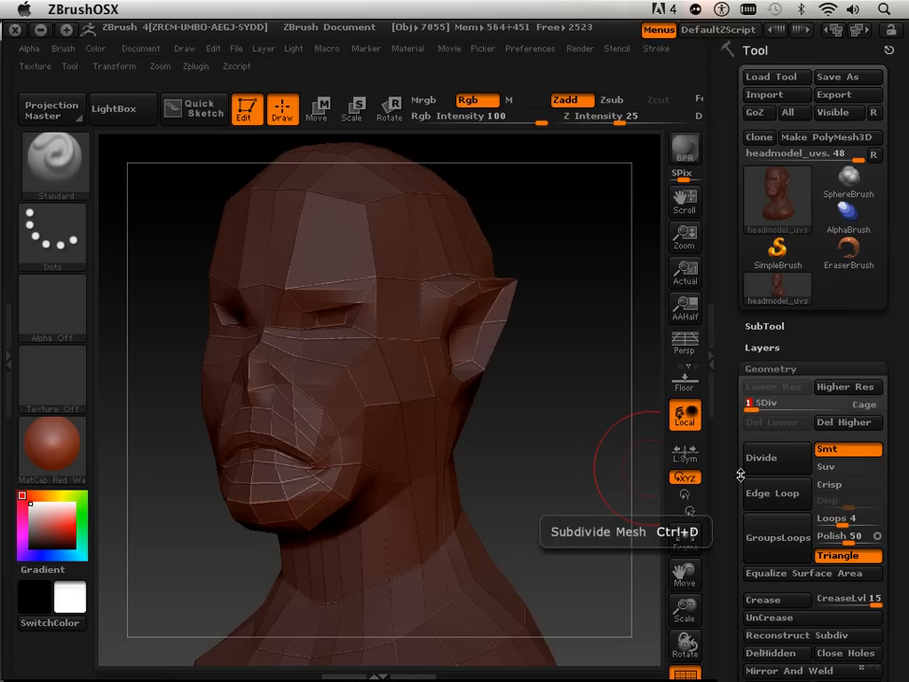
{"action": "left_click", "coordinate": [840, 449]}
{"action": "left_click", "coordinate": [846, 465]}
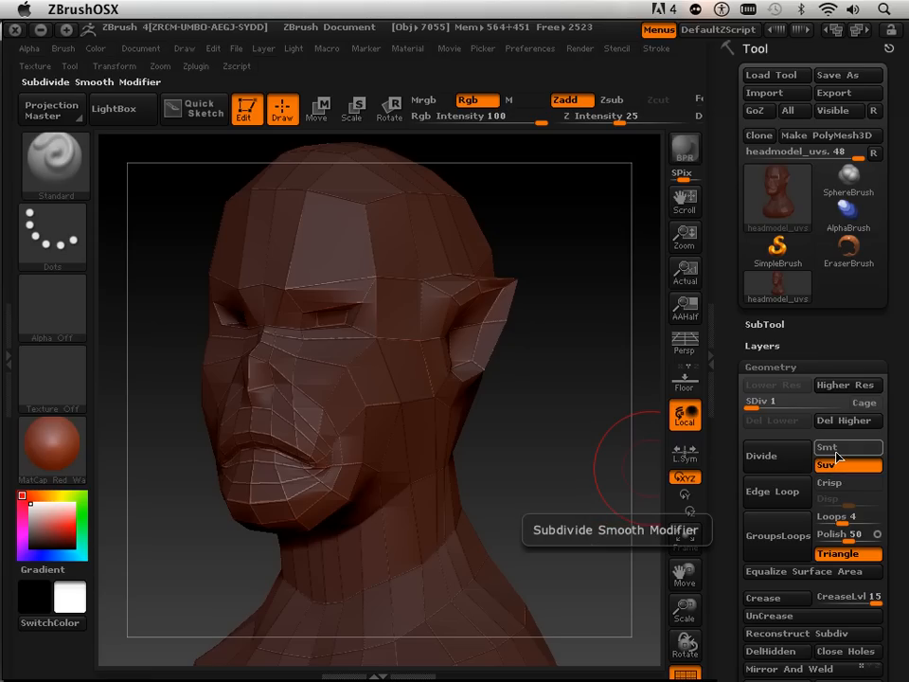
{"action": "left_click", "coordinate": [838, 449]}
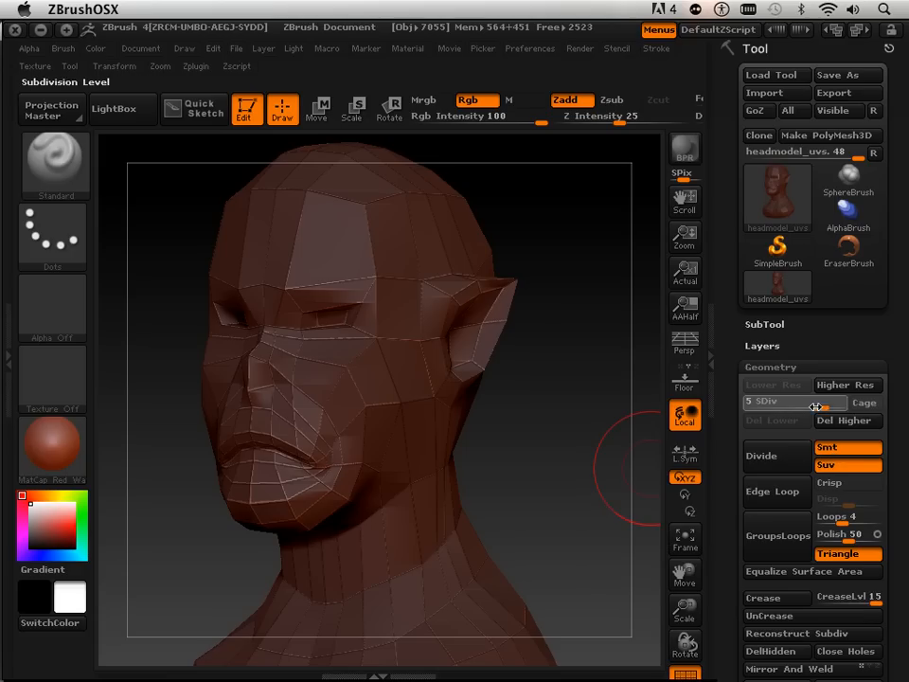
{"action": "left_click", "coordinate": [840, 405]}
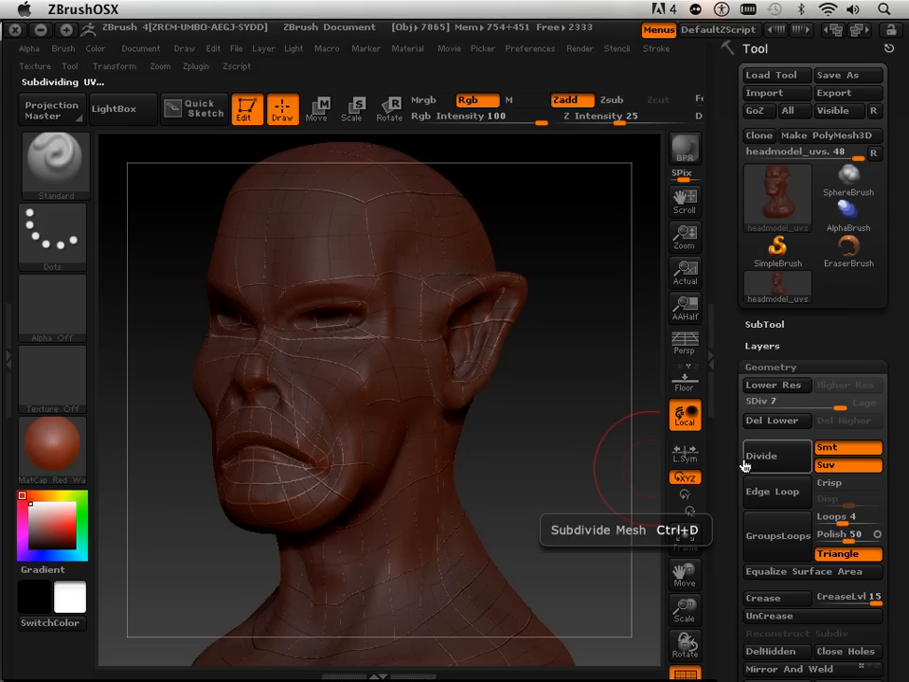
Return the head to its lowest subdivision level and generate a new texture from the UV map, checking it from the front.
{"action": "left_click_drag", "start_coordinate": [833, 405], "coordinate": [729, 398]}
{"action": "scroll", "coordinate": [732, 455], "scroll_direction": "down", "scroll_amount": 10}
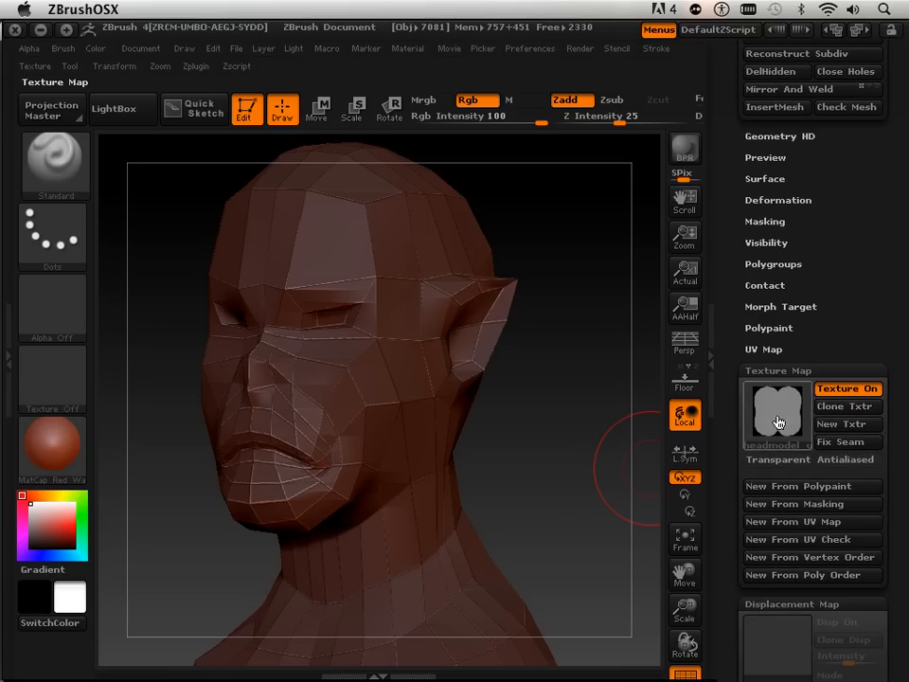
{"action": "scroll", "coordinate": [735, 468], "scroll_direction": "down", "scroll_amount": 2}
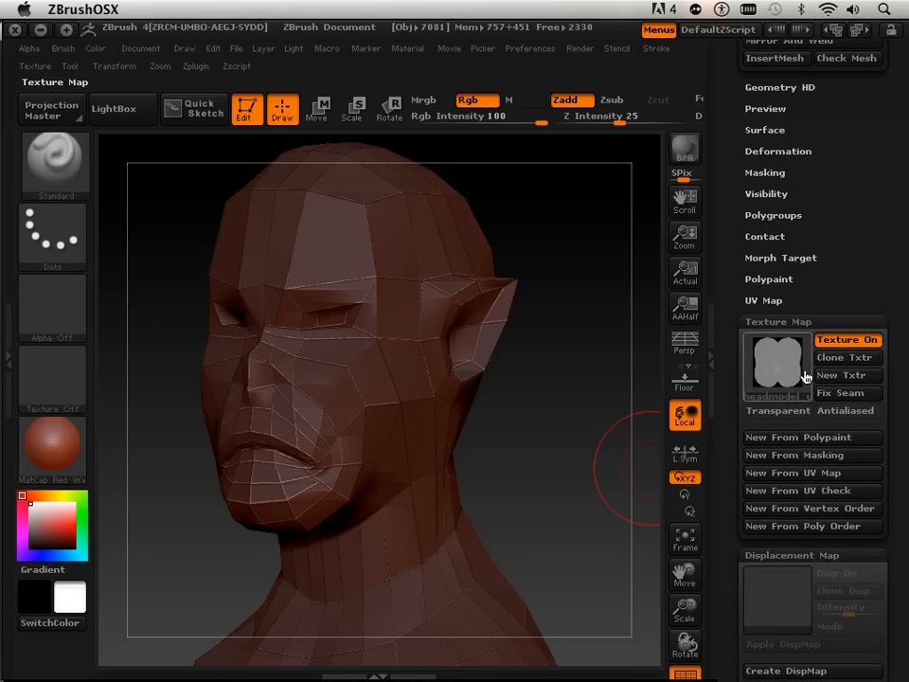
{"action": "left_click", "coordinate": [810, 480]}
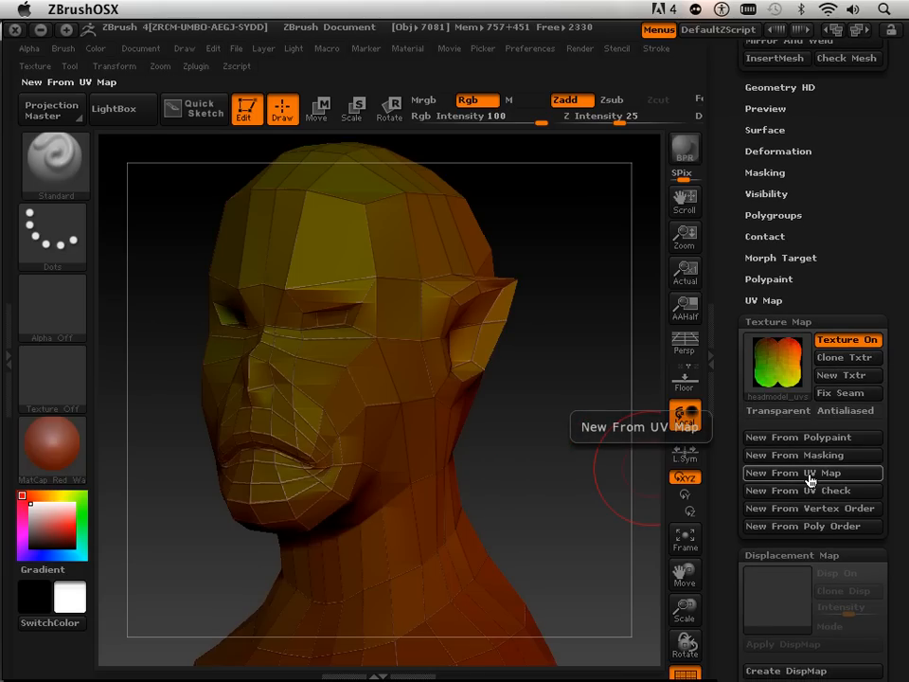
{"action": "left_click_drag", "start_coordinate": [552, 435], "coordinate": [608, 438], "text": "shift"}
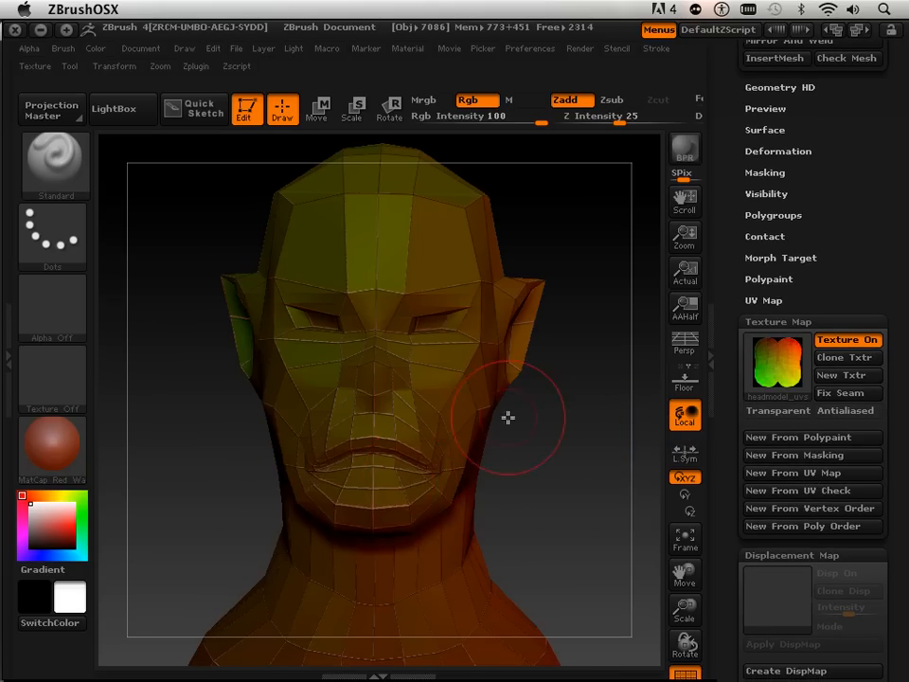
Set the head to subdivision level 6 and delete all subdivision levels above and below it.
{"action": "left_click_drag", "start_coordinate": [734, 253], "coordinate": [720, 431]}
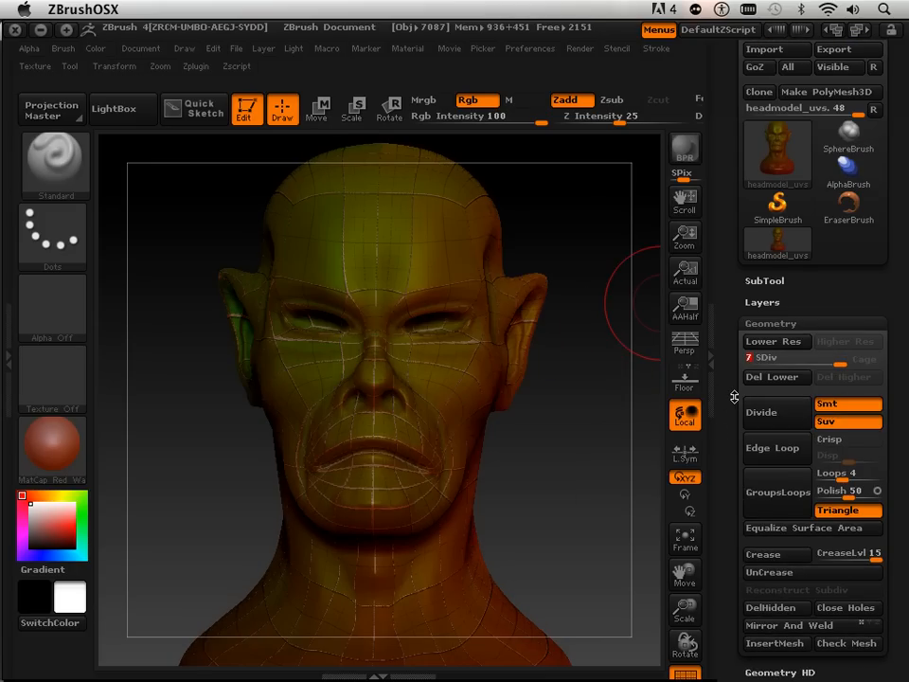
{"action": "left_click", "coordinate": [833, 363]}
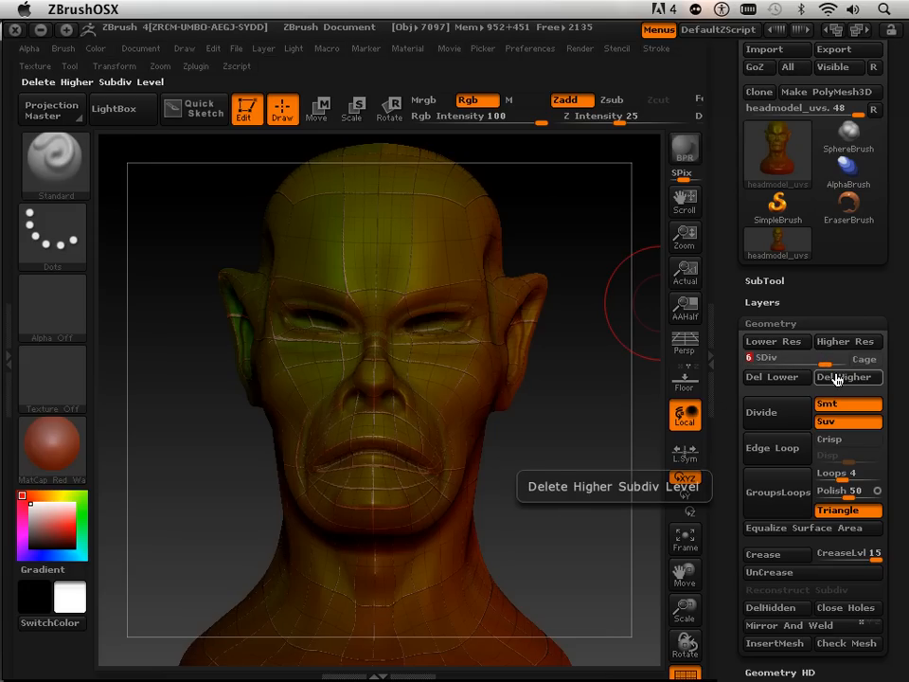
{"action": "left_click", "coordinate": [834, 378]}
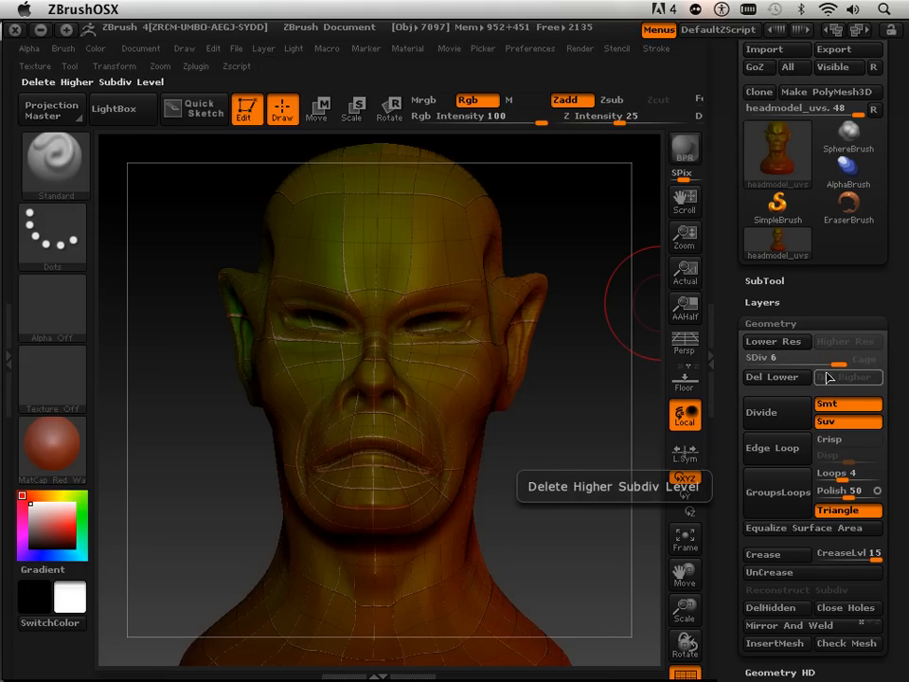
{"action": "left_click_drag", "start_coordinate": [729, 420], "coordinate": [765, 342]}
{"action": "left_click", "coordinate": [769, 328]}
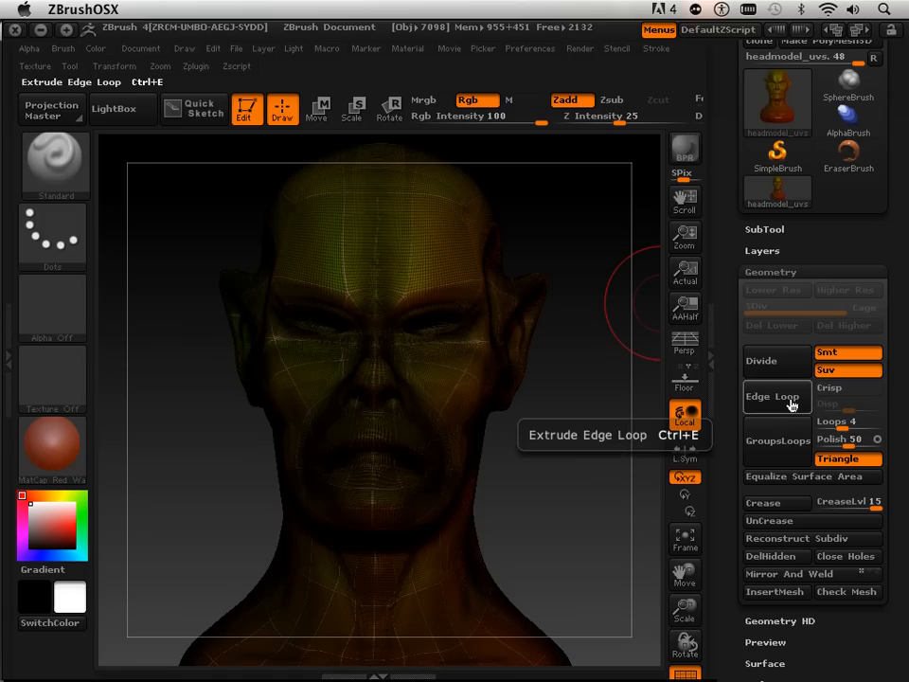
Reconstruct the head's lower subdivision levels repeatedly down to the original base mesh.
{"action": "left_click_drag", "start_coordinate": [734, 492], "coordinate": [740, 479]}
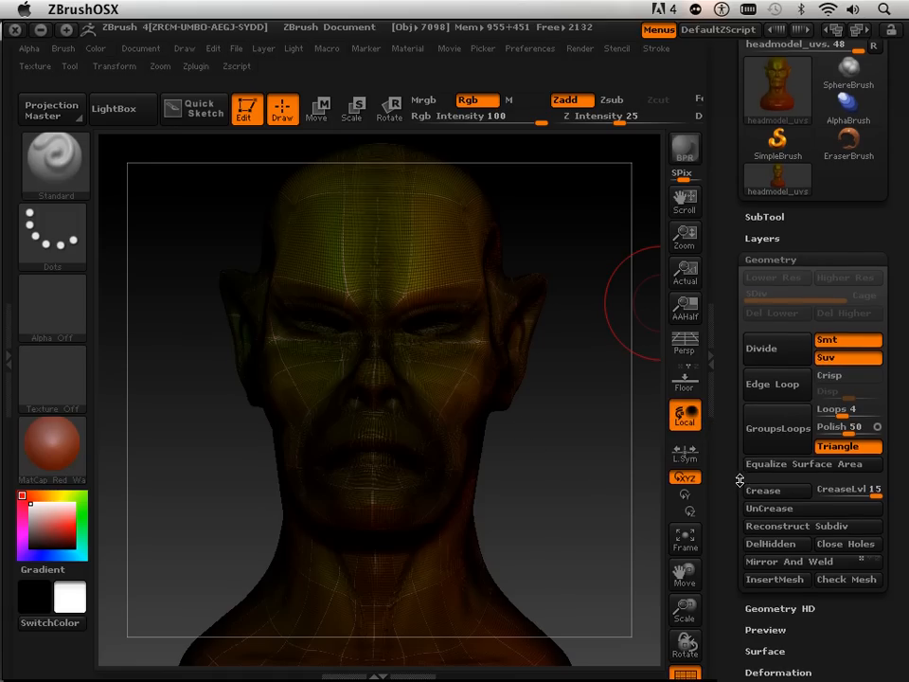
{"action": "left_click", "coordinate": [763, 525]}
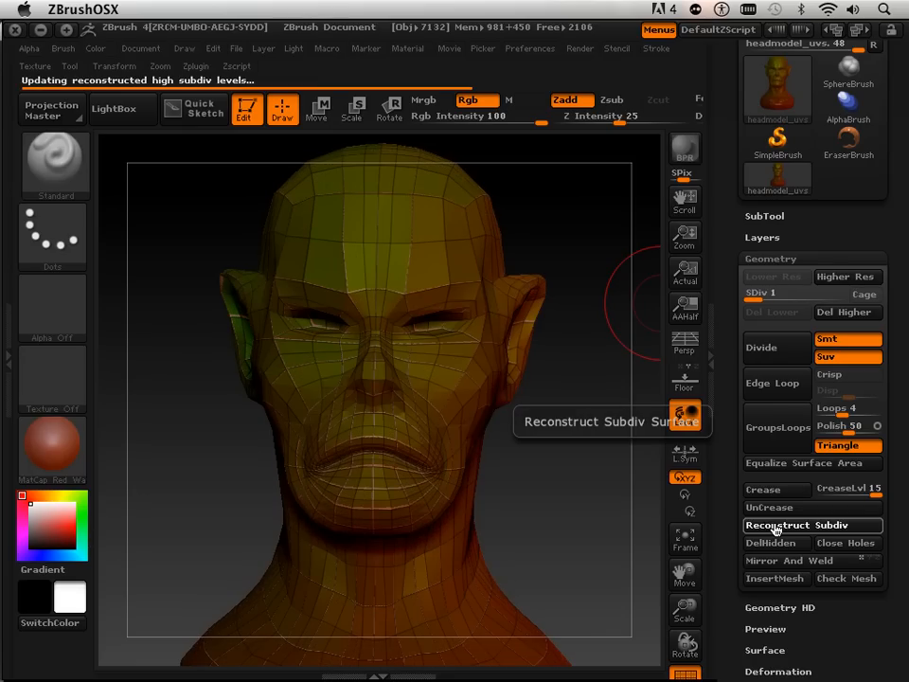
{"action": "left_click", "coordinate": [774, 526]}
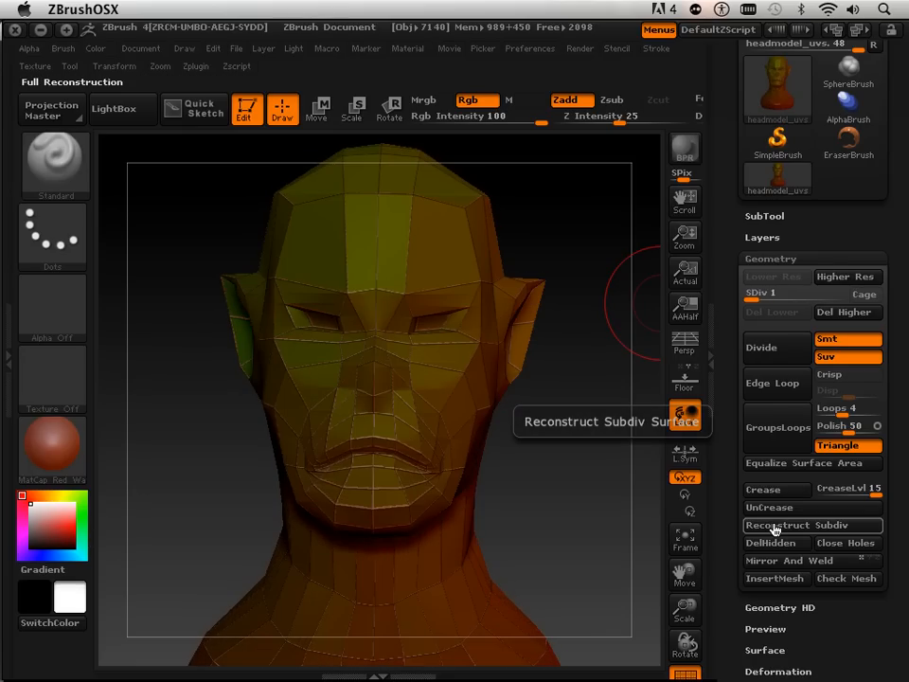
Create a new texture for the reconstructed base mesh, generate it from the UV map, and examine its layout preview.
{"action": "left_click_drag", "start_coordinate": [719, 514], "coordinate": [720, 428]}
{"action": "left_click_drag", "start_coordinate": [657, 487], "coordinate": [545, 496]}
{"action": "left_click_drag", "start_coordinate": [732, 495], "coordinate": [751, 355]}
{"action": "left_click_drag", "start_coordinate": [731, 545], "coordinate": [754, 508]}
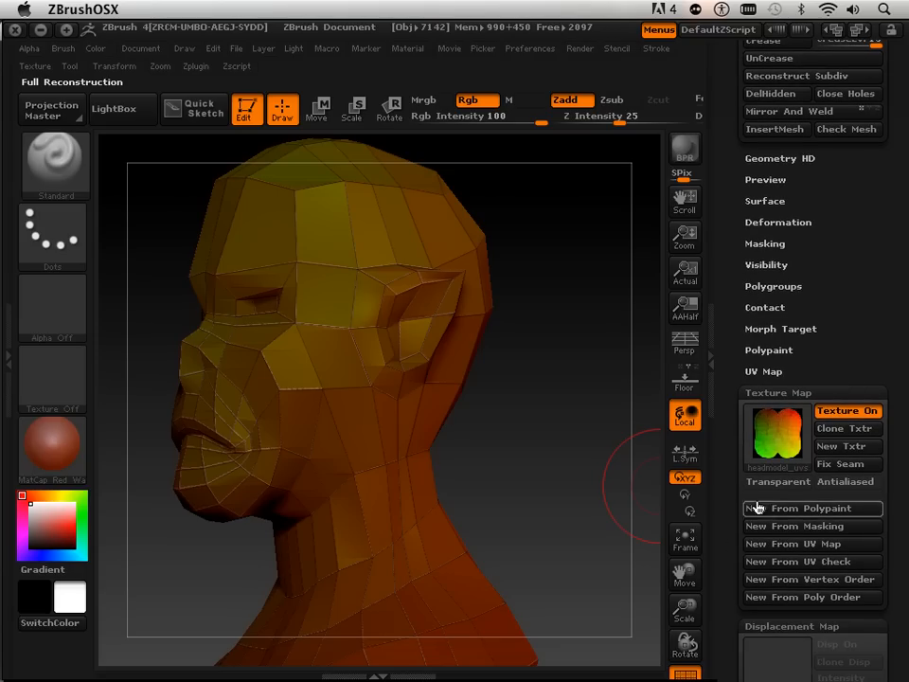
{"action": "left_click", "coordinate": [838, 449]}
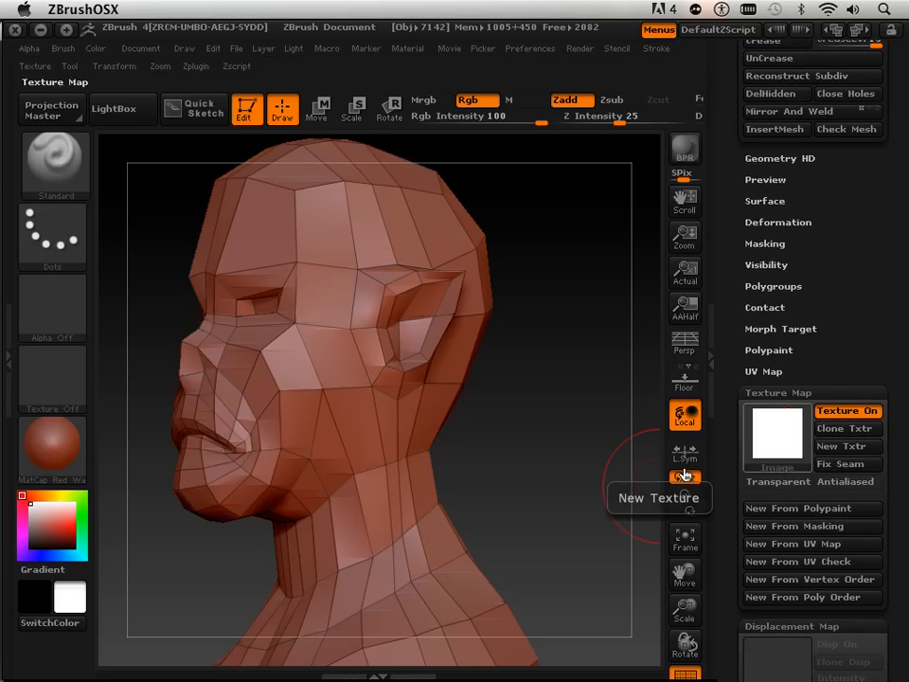
{"action": "left_click", "coordinate": [774, 547]}
{"action": "left_click_drag", "start_coordinate": [563, 474], "coordinate": [620, 421]}
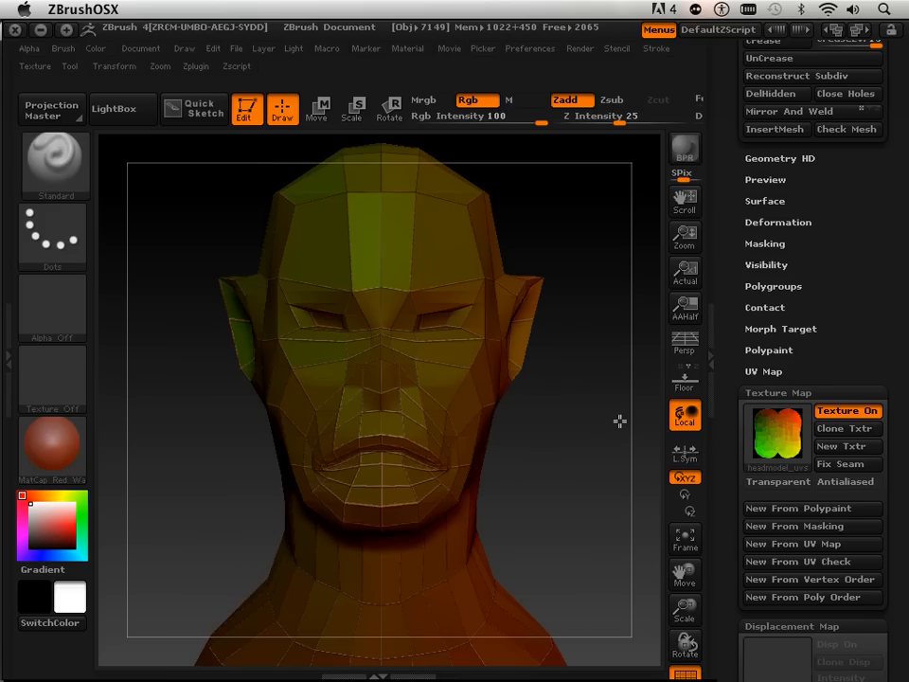
{"action": "mouse_move", "coordinate": [768, 460]}
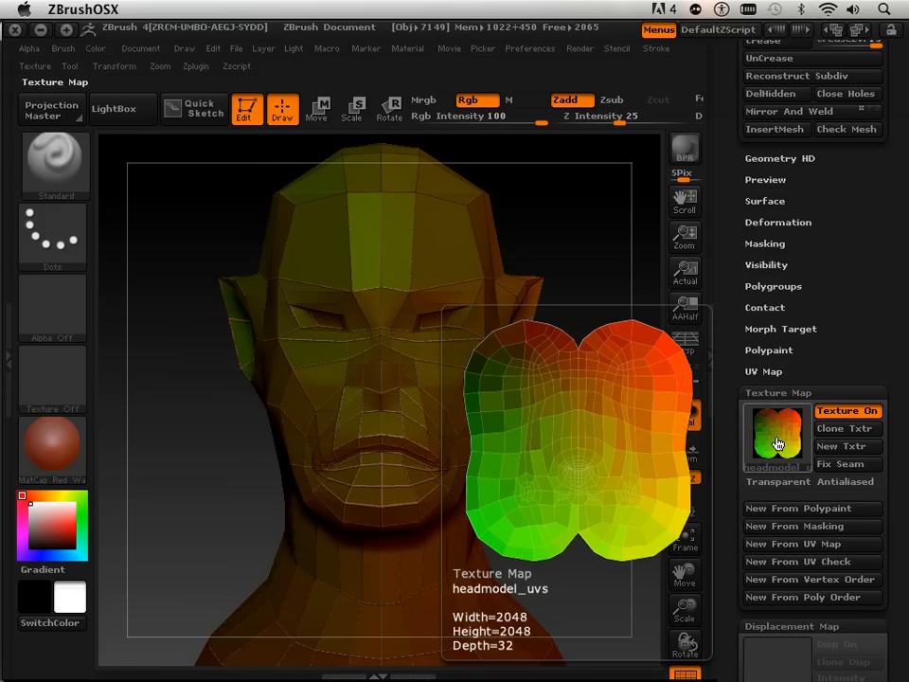
Send the head to Maya with GoZ and frame it closely beside the existing checkered head.
{"action": "left_click_drag", "start_coordinate": [729, 408], "coordinate": [728, 602]}
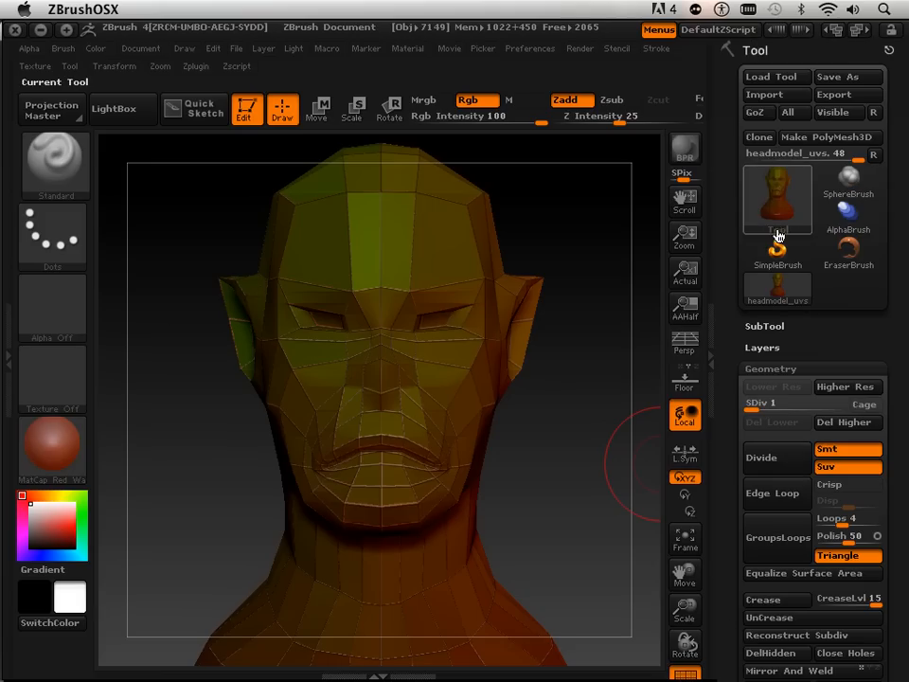
{"action": "left_click", "coordinate": [754, 114]}
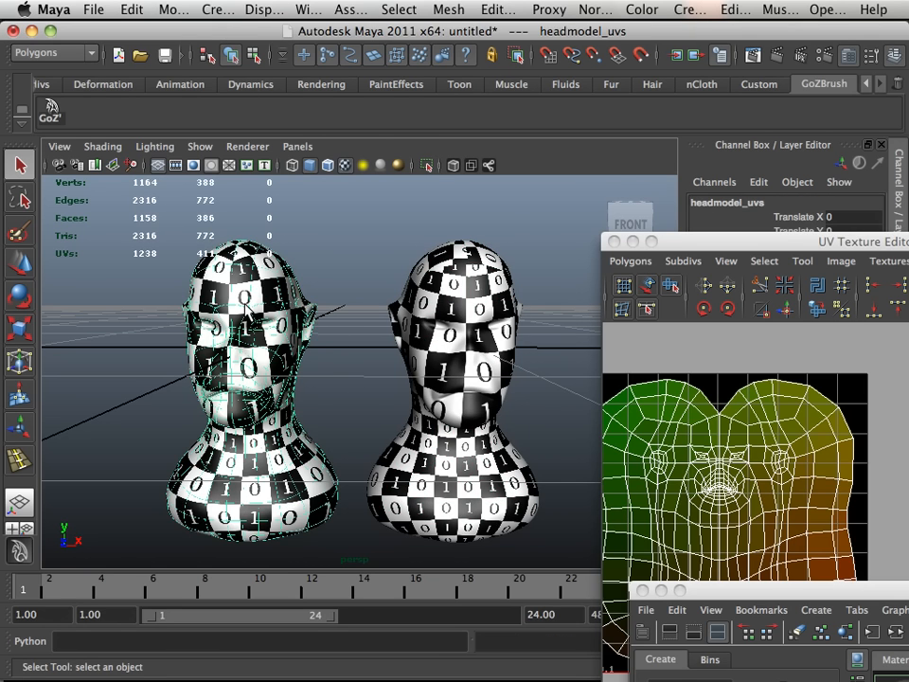
{"action": "scroll", "coordinate": [244, 303], "scroll_direction": "up", "scroll_amount": 4}
{"action": "middle_click_drag", "start_coordinate": [242, 307], "coordinate": [355, 320], "text": "alt"}
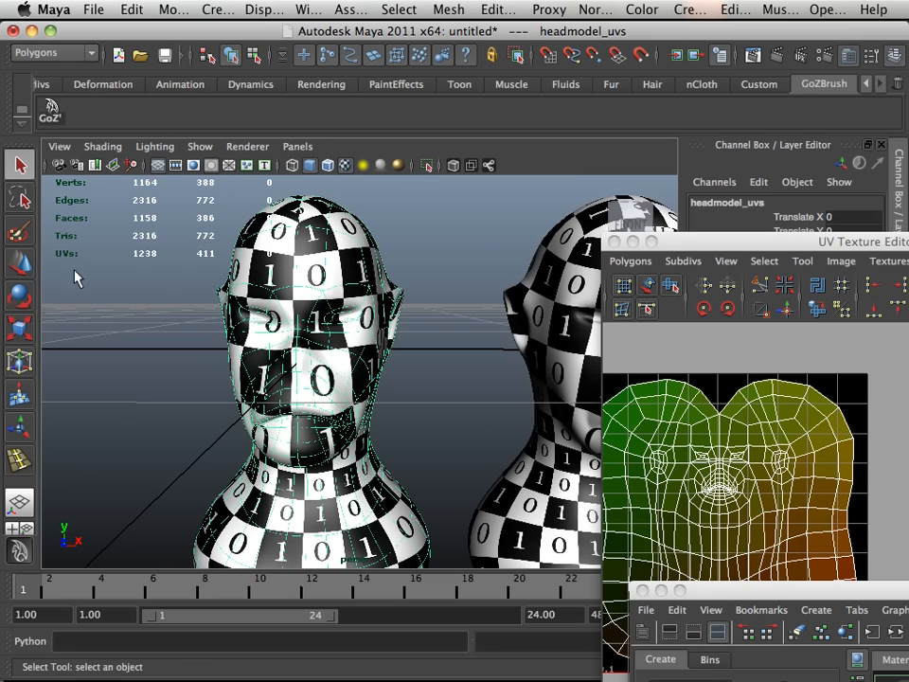
Move the imported head away from the overlapping checkered head to about -0.925 in X.
{"action": "left_click", "coordinate": [20, 266]}
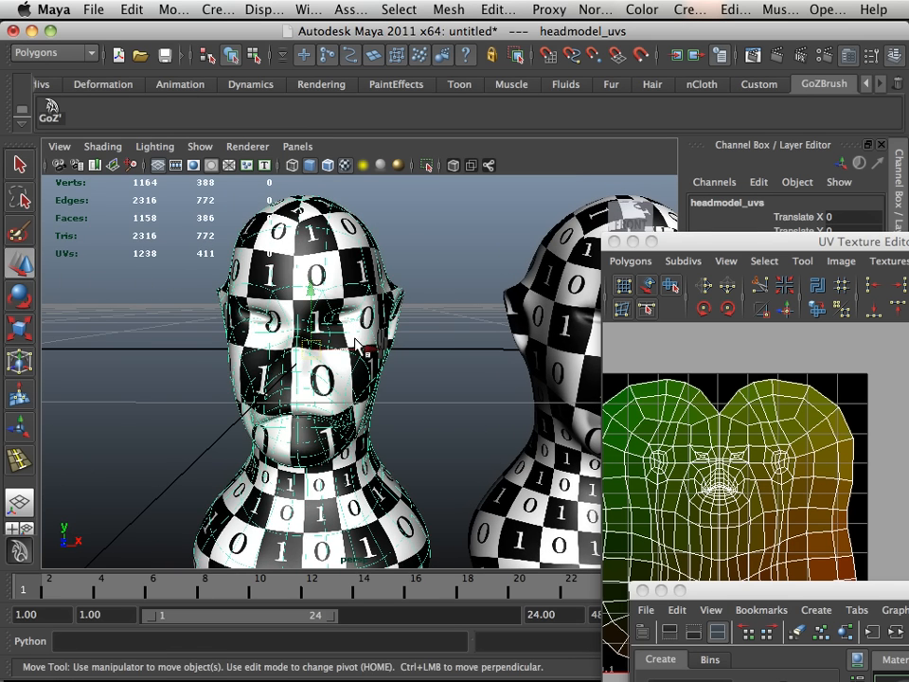
{"action": "left_click_drag", "start_coordinate": [357, 344], "coordinate": [131, 347]}
{"action": "middle_click_drag", "start_coordinate": [178, 329], "coordinate": [432, 316], "text": "alt"}
{"action": "left_click_drag", "start_coordinate": [403, 322], "coordinate": [330, 317]}
{"action": "left_click_drag", "start_coordinate": [318, 314], "coordinate": [328, 316], "text": "alt"}
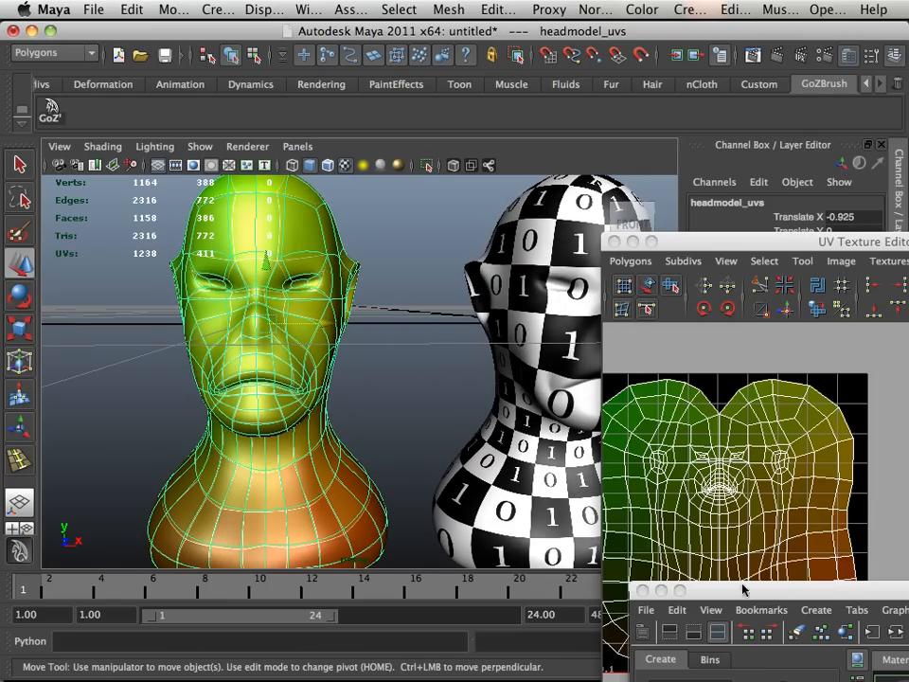
Assign the head_model2_blinn checker material to the imported head and inspect the pattern around the model.
{"action": "left_click_drag", "start_coordinate": [826, 598], "coordinate": [543, 376]}
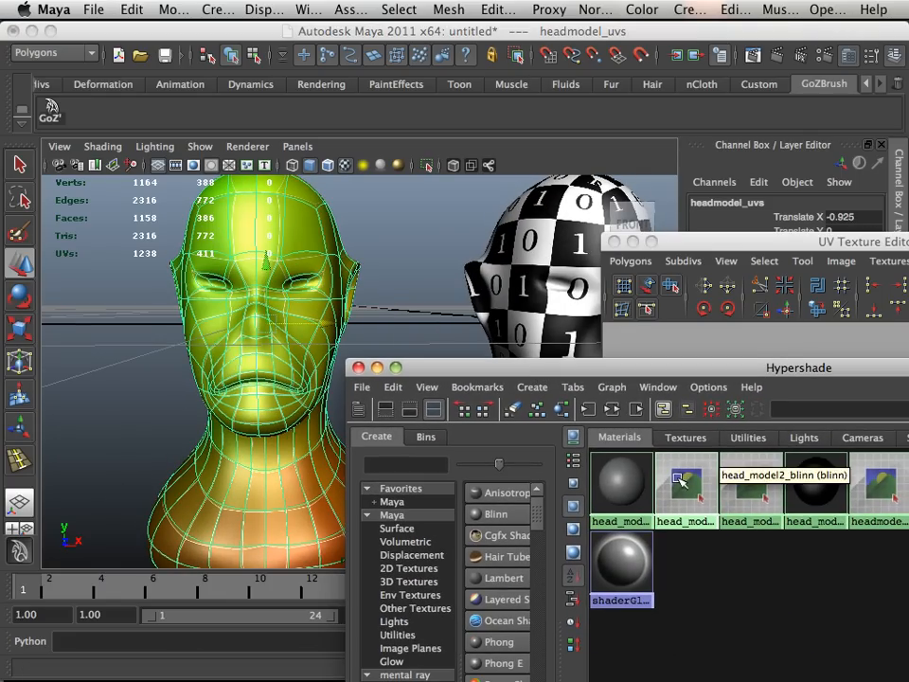
{"action": "middle_click_drag", "start_coordinate": [685, 483], "coordinate": [317, 365]}
{"action": "left_click_drag", "start_coordinate": [439, 378], "coordinate": [530, 455]}
{"action": "left_click_drag", "start_coordinate": [350, 361], "coordinate": [241, 337], "text": "alt"}
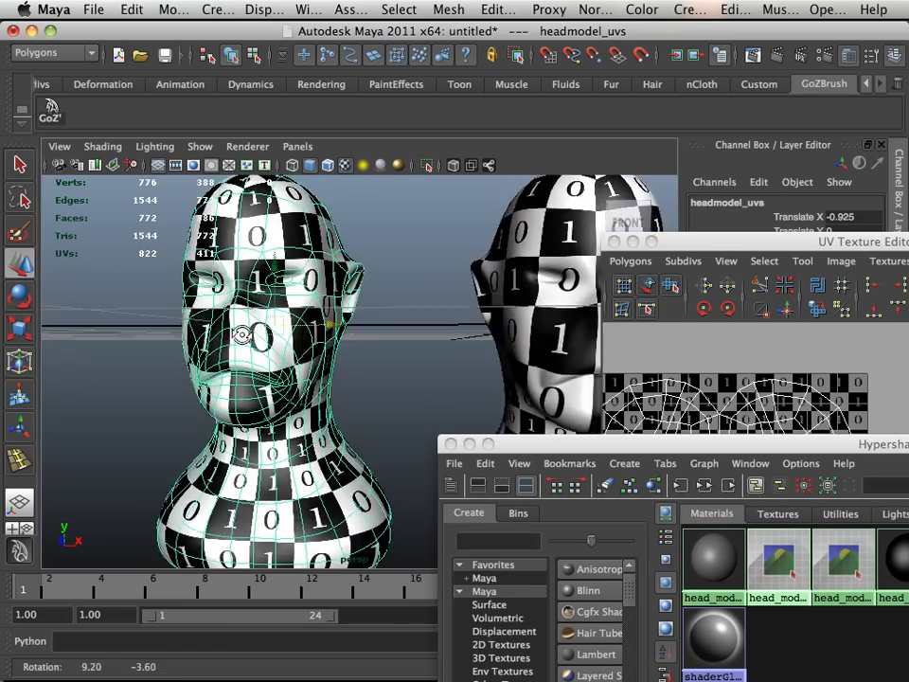
{"action": "right_click_drag", "start_coordinate": [241, 339], "coordinate": [422, 398], "text": "alt"}
{"action": "left_click_drag", "start_coordinate": [202, 330], "coordinate": [276, 341], "text": "alt"}
{"action": "right_click_drag", "start_coordinate": [275, 341], "coordinate": [237, 376], "text": "alt"}
{"action": "left_click_drag", "start_coordinate": [237, 376], "coordinate": [375, 328], "text": "alt"}
Bring the UV Texture Editor into view and examine the imported head's UV layout around the ear and face.
{"action": "left_click_drag", "start_coordinate": [717, 244], "coordinate": [380, 149]}
{"action": "right_click_drag", "start_coordinate": [332, 341], "coordinate": [368, 369], "text": "alt"}
{"action": "middle_click_drag", "start_coordinate": [368, 369], "coordinate": [721, 396], "text": "alt"}
{"action": "middle_click_drag", "start_coordinate": [415, 367], "coordinate": [593, 415], "text": "alt"}
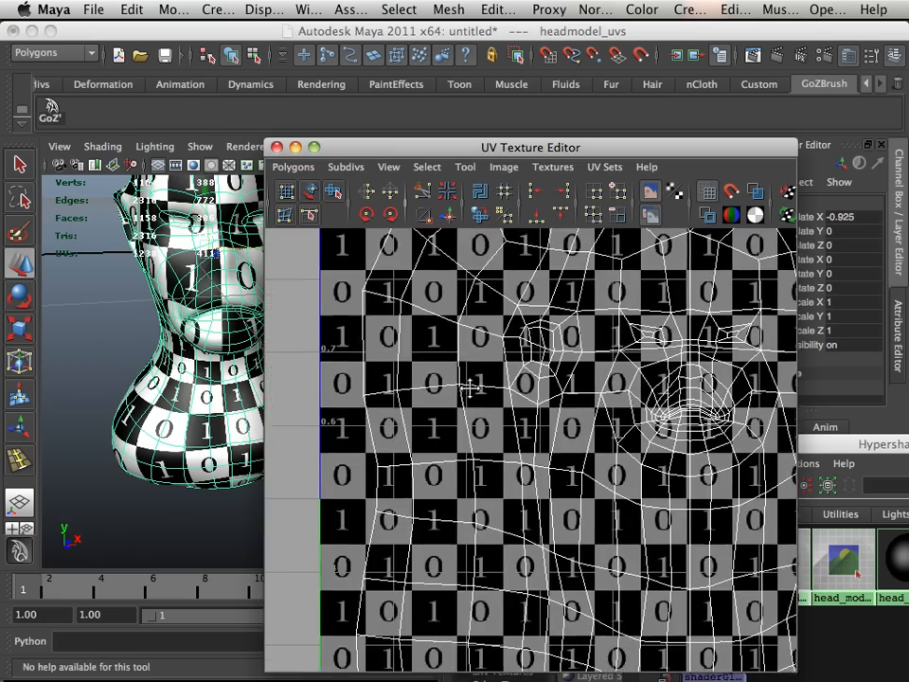
{"action": "middle_click_drag", "start_coordinate": [471, 385], "coordinate": [453, 428], "text": "alt"}
{"action": "right_click_drag", "start_coordinate": [453, 428], "coordinate": [582, 474], "text": "alt"}
Select the UV point beside the ear shell and examine the rest of the layout for distortion.
{"action": "right_click_drag", "start_coordinate": [465, 428], "coordinate": [423, 423]}
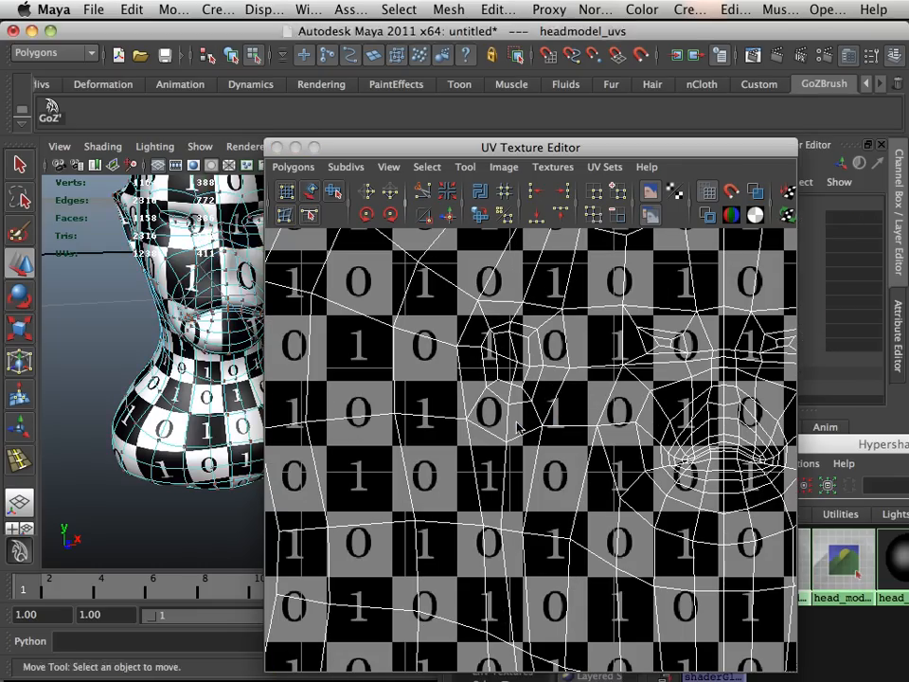
{"action": "left_click", "coordinate": [464, 420]}
{"action": "mouse_move", "coordinate": [465, 420]}
{"action": "left_mouse_down"}
{"action": "mouse_move", "coordinate": [469, 426]}
{"action": "mouse_move", "coordinate": [447, 436]}
{"action": "mouse_move", "coordinate": [458, 428]}
{"action": "left_mouse_up"}
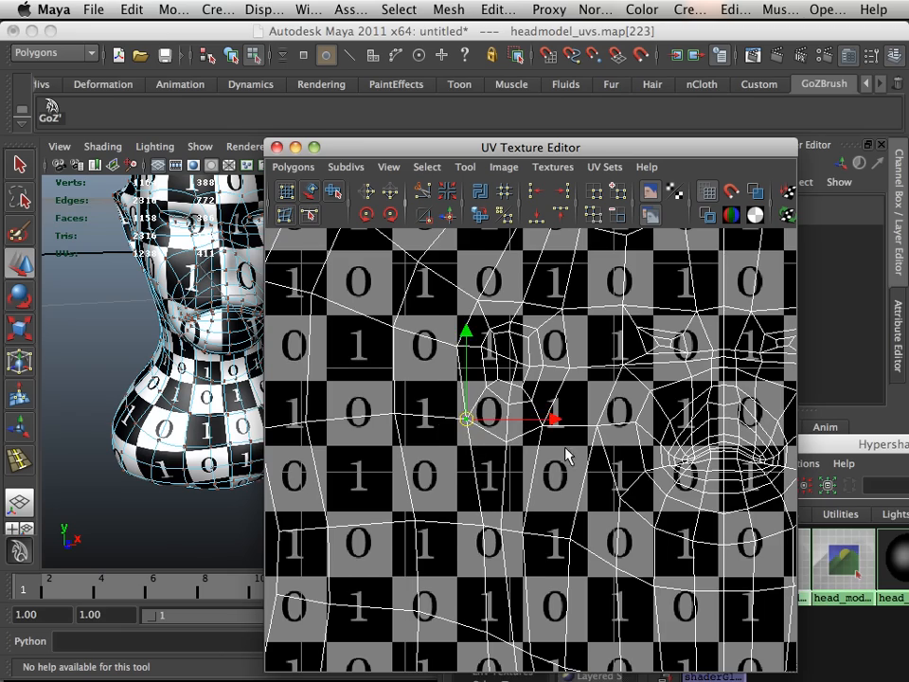
{"action": "middle_click_drag", "start_coordinate": [565, 455], "coordinate": [305, 410], "text": "alt"}
{"action": "right_click_drag", "start_coordinate": [440, 414], "coordinate": [307, 408], "text": "alt"}
{"action": "middle_click_drag", "start_coordinate": [510, 430], "coordinate": [258, 412], "text": "alt"}
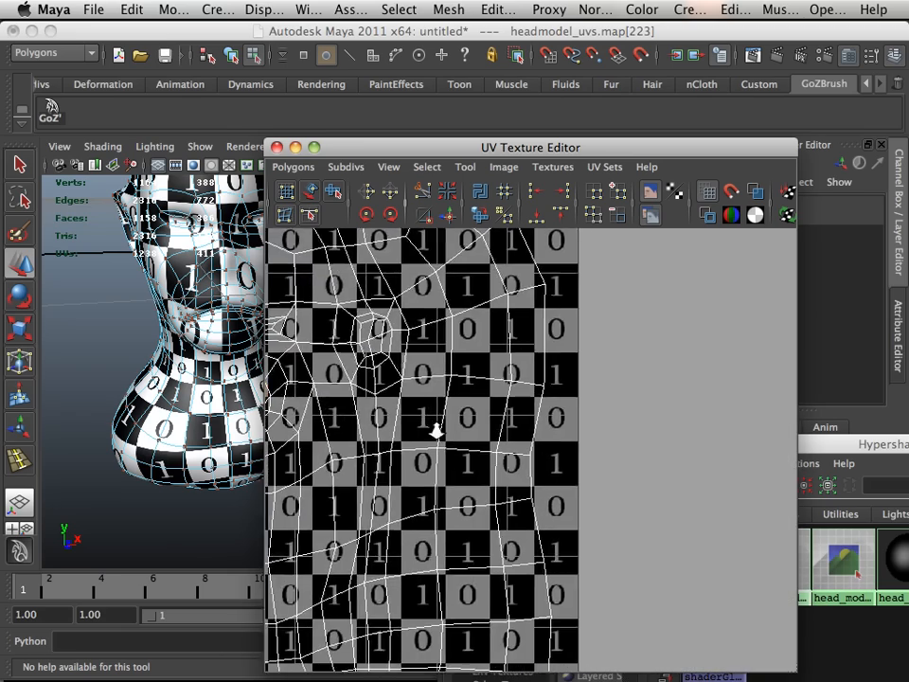
{"action": "right_click_drag", "start_coordinate": [437, 430], "coordinate": [272, 390], "text": "alt"}
{"action": "middle_click_drag", "start_coordinate": [304, 394], "coordinate": [429, 438], "text": "alt"}
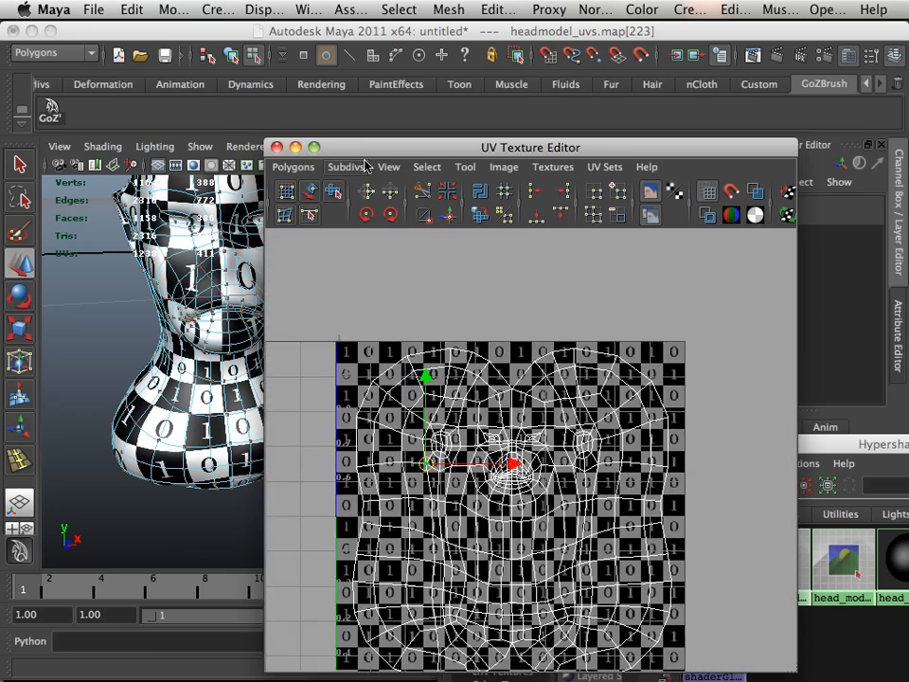
Return the imported head to object selection and undo its checker material assignment and its move in X.
{"action": "left_click_drag", "start_coordinate": [360, 151], "coordinate": [576, 202]}
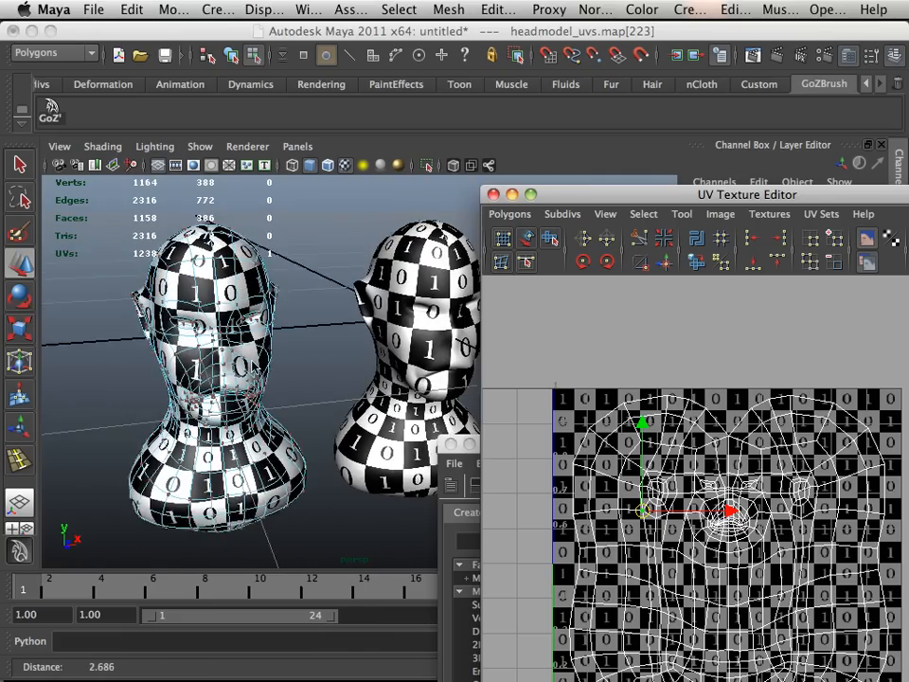
{"action": "left_click_drag", "start_coordinate": [252, 365], "coordinate": [222, 343], "text": "alt"}
{"action": "right_click_drag", "start_coordinate": [219, 328], "coordinate": [239, 312]}
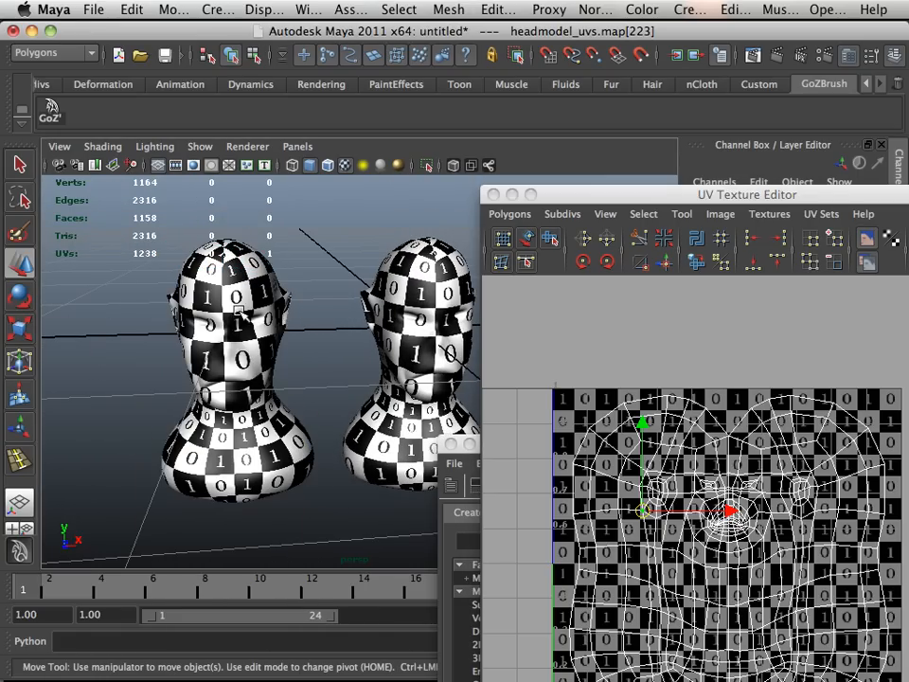
{"action": "left_click", "coordinate": [240, 312]}
{"action": "left_click", "coordinate": [325, 385]}
{"action": "left_click", "coordinate": [227, 342]}
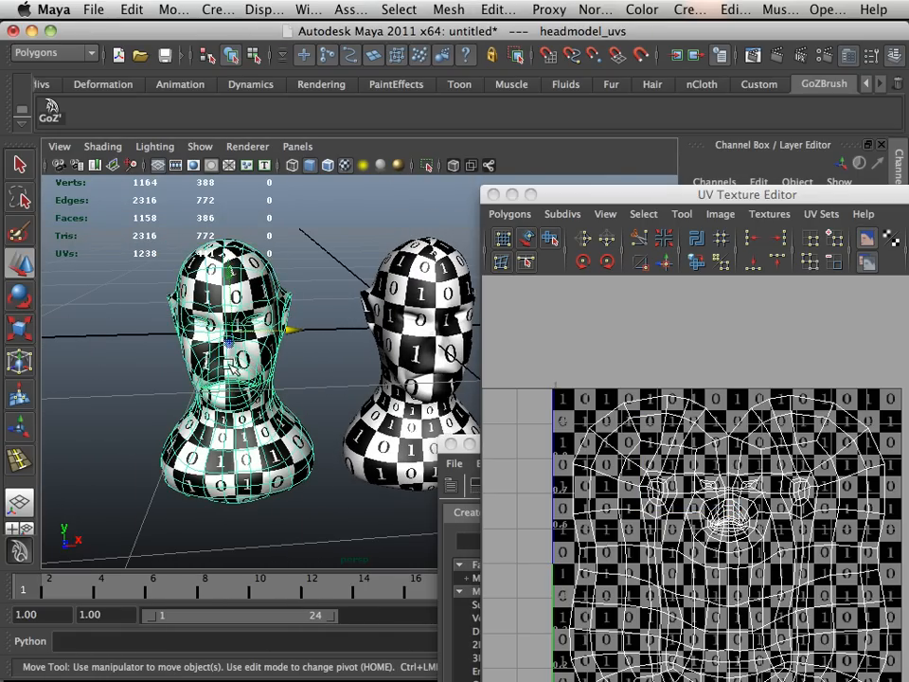
{"action": "left_click", "coordinate": [51, 114]}
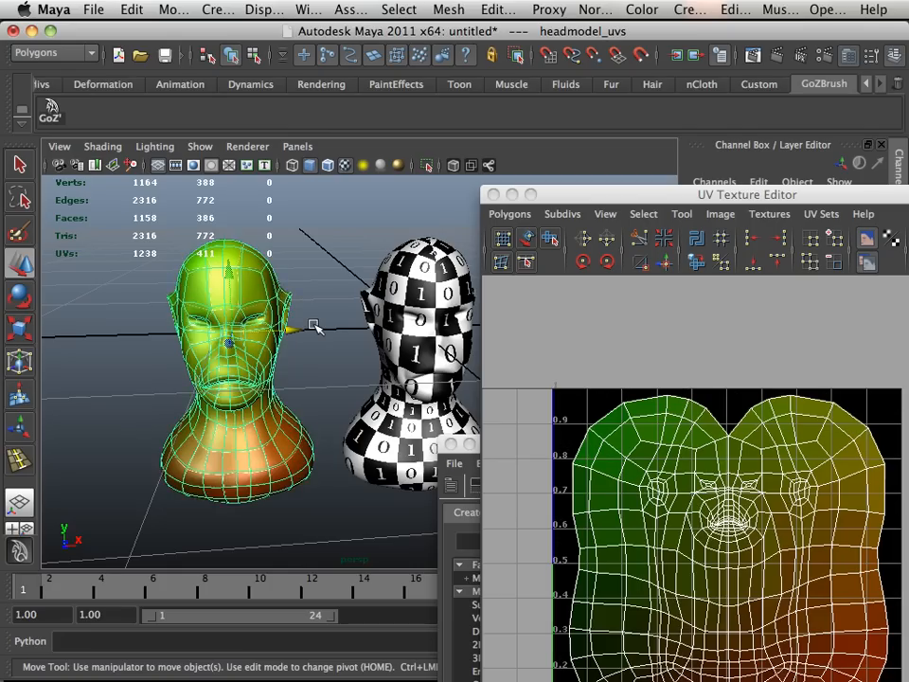
{"action": "key", "text": "super+z"}
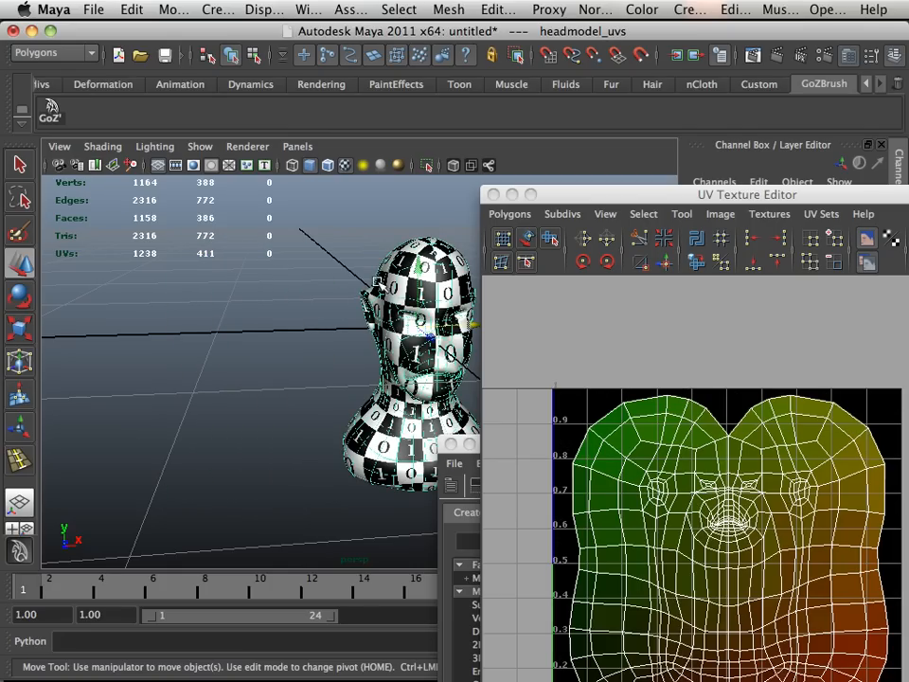
Move the checkered headmodel2 head about -1.430 in X away from the overlapping imported head and delete it.
{"action": "left_click", "coordinate": [417, 291]}
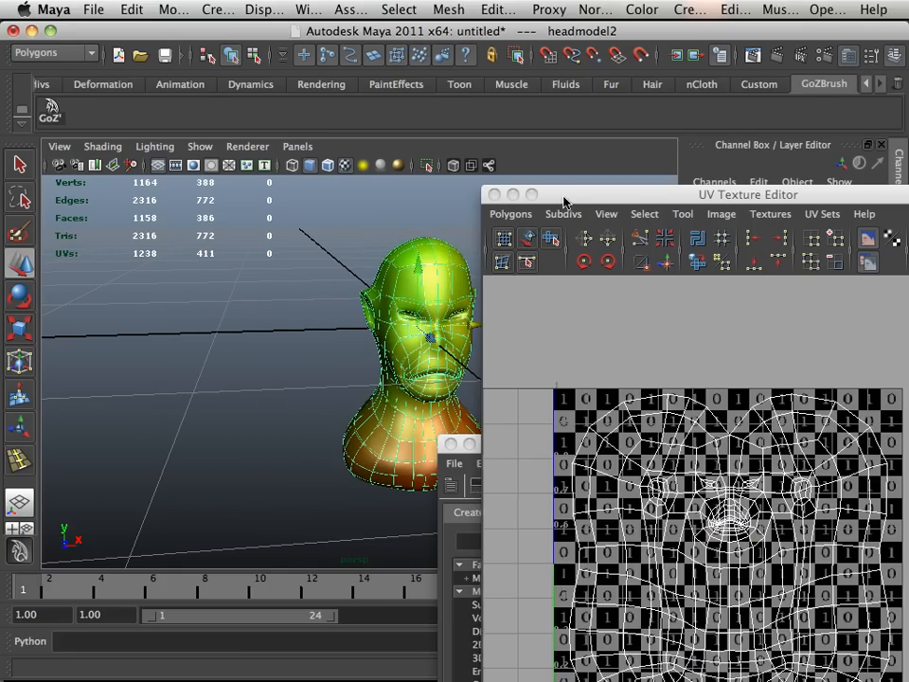
{"action": "left_click_drag", "start_coordinate": [567, 194], "coordinate": [730, 188]}
{"action": "key", "text": "super+z"}
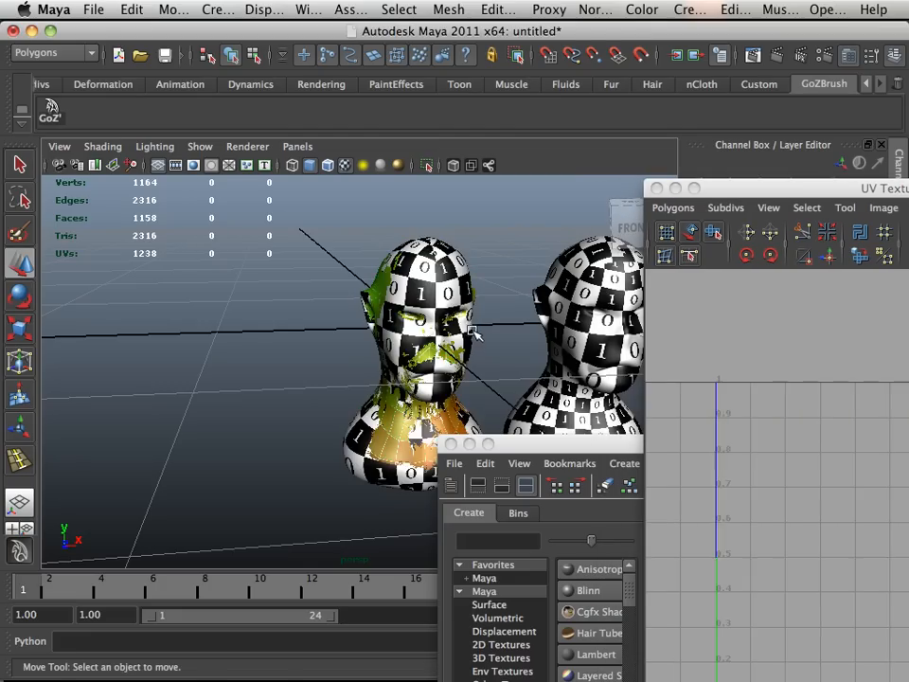
{"action": "key", "text": "shift+z"}
{"action": "left_click_drag", "start_coordinate": [476, 333], "coordinate": [186, 330]}
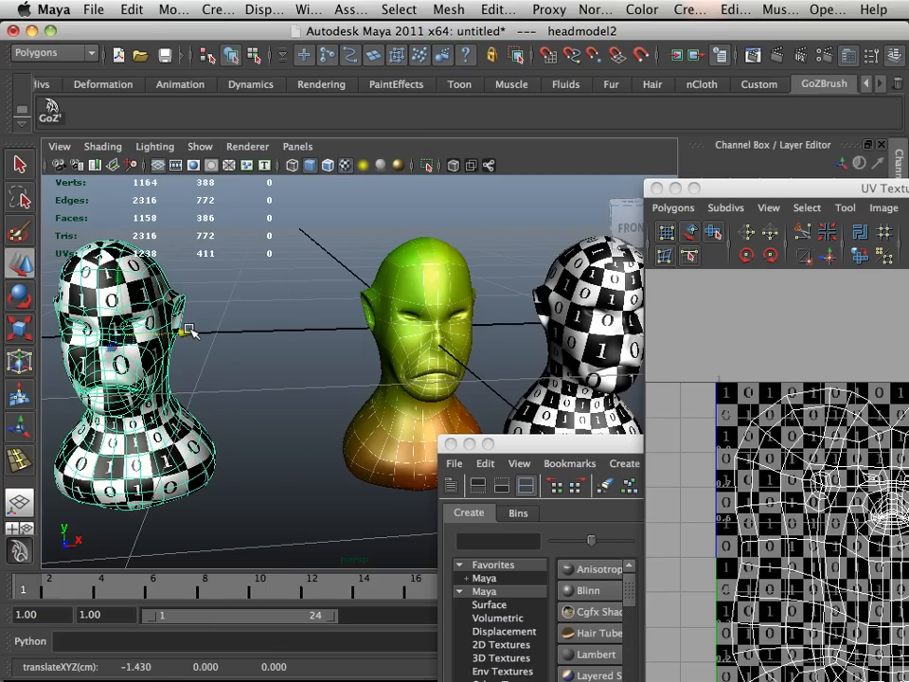
{"action": "key", "text": "Delete"}
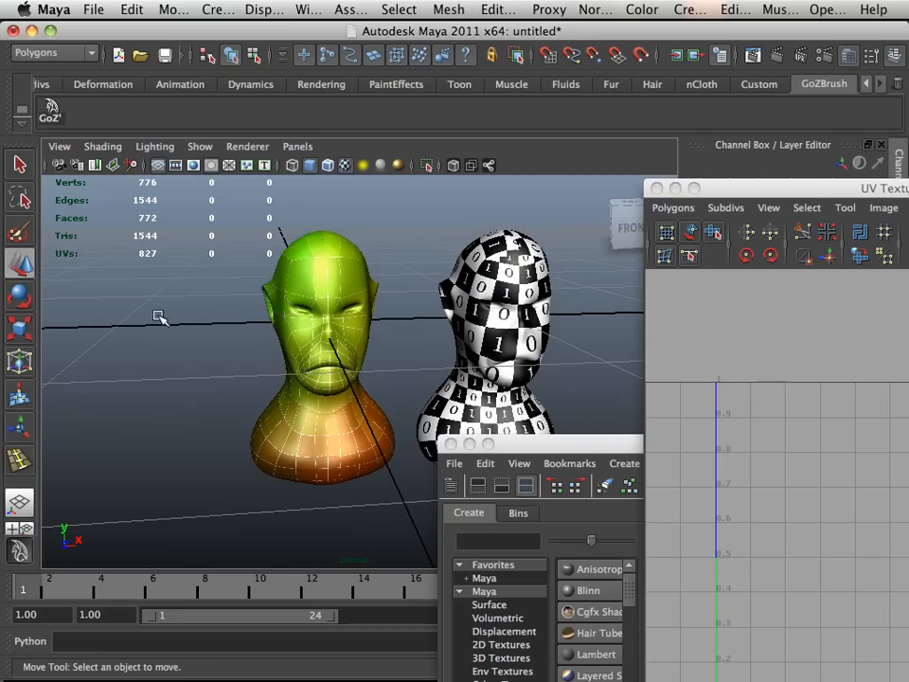
Assign a Hypershade material to the headmodel_uvs head and send it to ZBrush with GoZ.
{"action": "left_click", "coordinate": [300, 341]}
{"action": "key", "text": "f"}
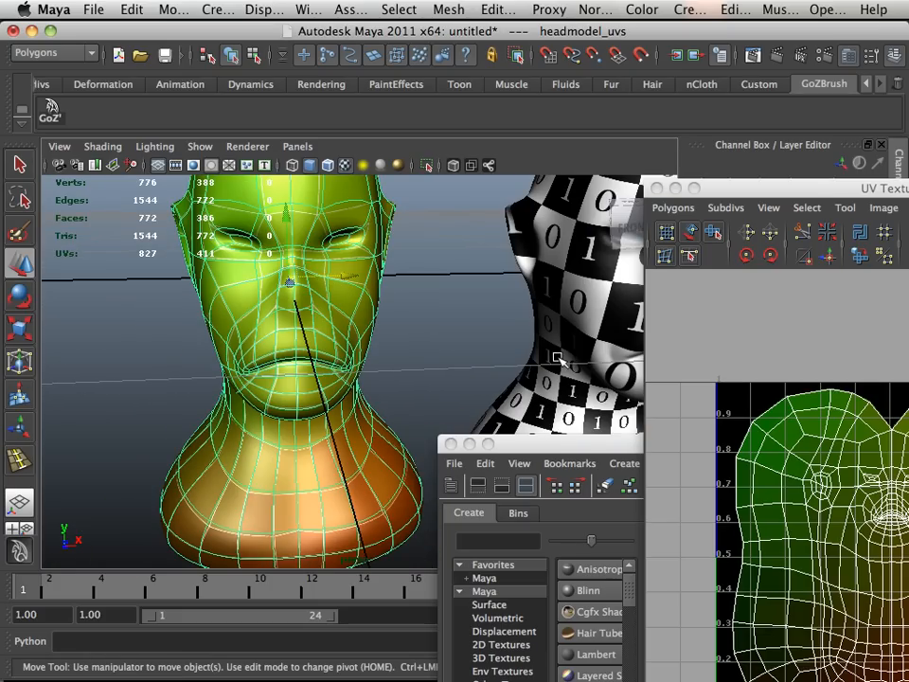
{"action": "left_click_drag", "start_coordinate": [582, 448], "coordinate": [517, 443]}
{"action": "middle_click_drag", "start_coordinate": [714, 574], "coordinate": [326, 329]}
{"action": "left_click", "coordinate": [49, 111]}
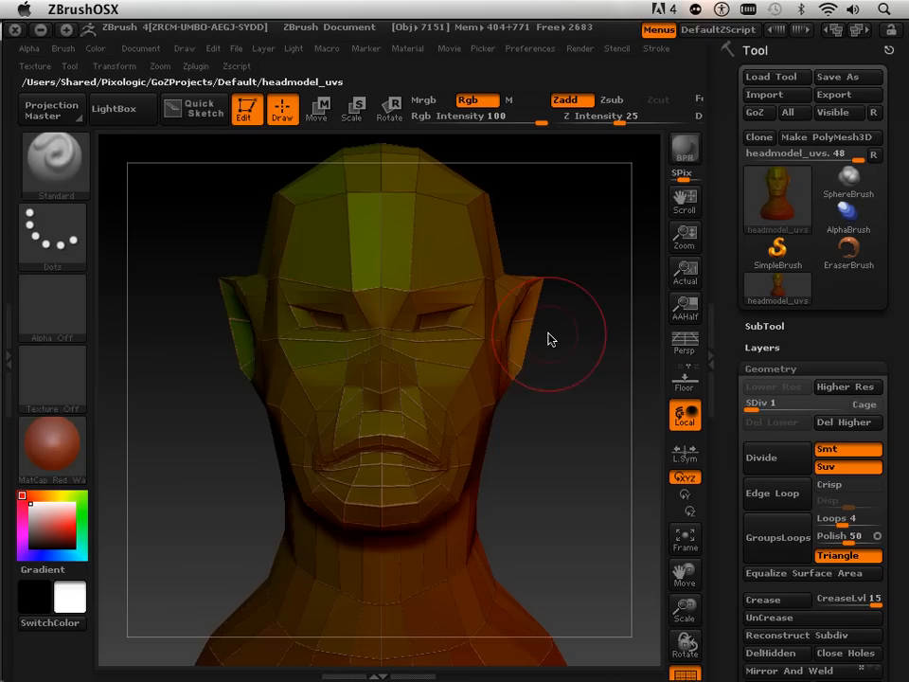
At subdivision level 1, create a new texture for the head and generate its texture map from the UV map.
{"action": "left_click_drag", "start_coordinate": [613, 367], "coordinate": [576, 407]}
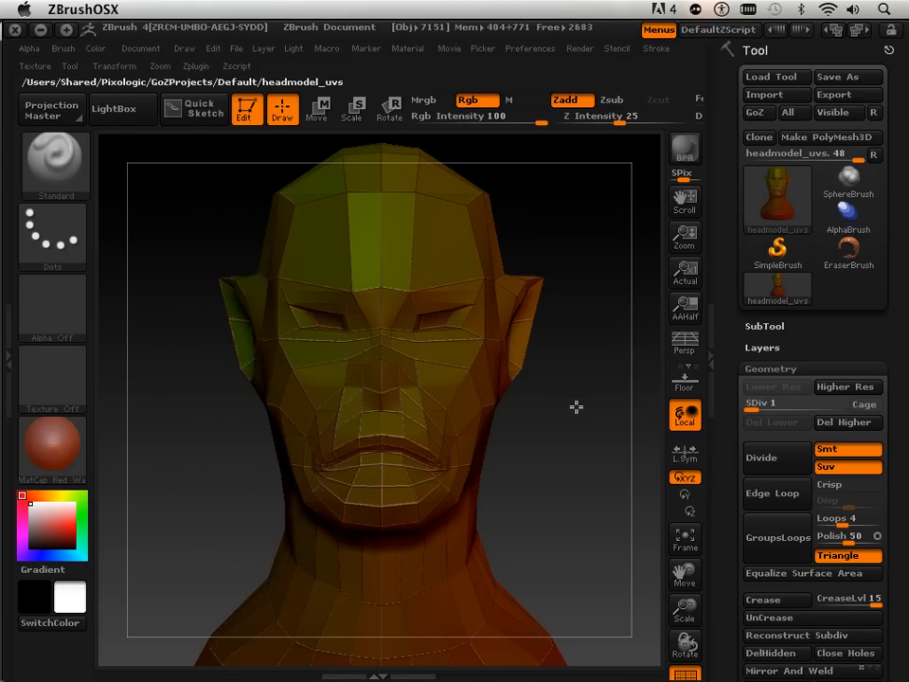
{"action": "left_click_drag", "start_coordinate": [754, 406], "coordinate": [720, 408]}
{"action": "left_click_drag", "start_coordinate": [734, 457], "coordinate": [726, 236]}
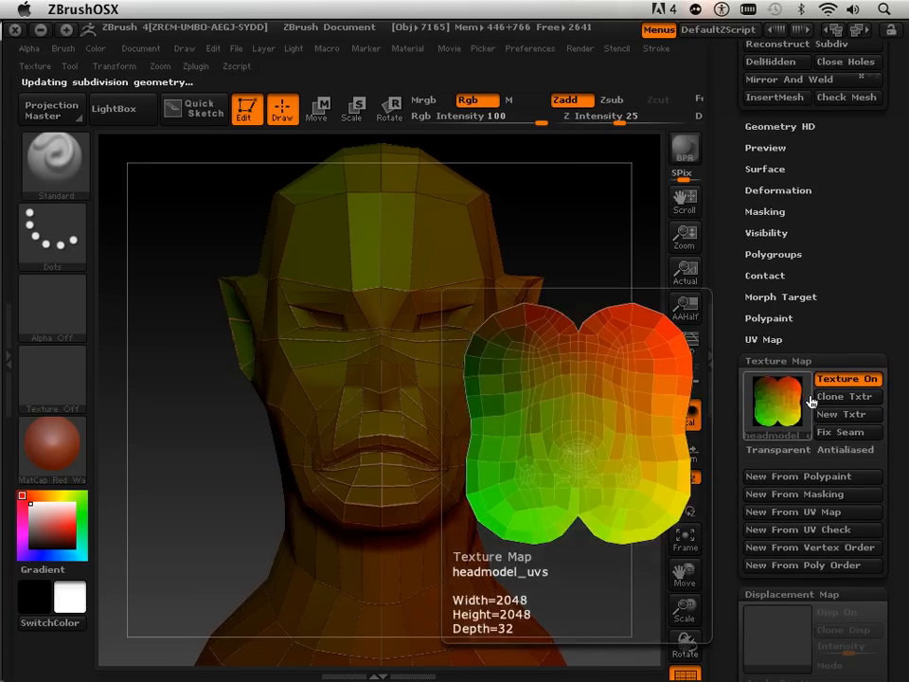
{"action": "left_click", "coordinate": [832, 418]}
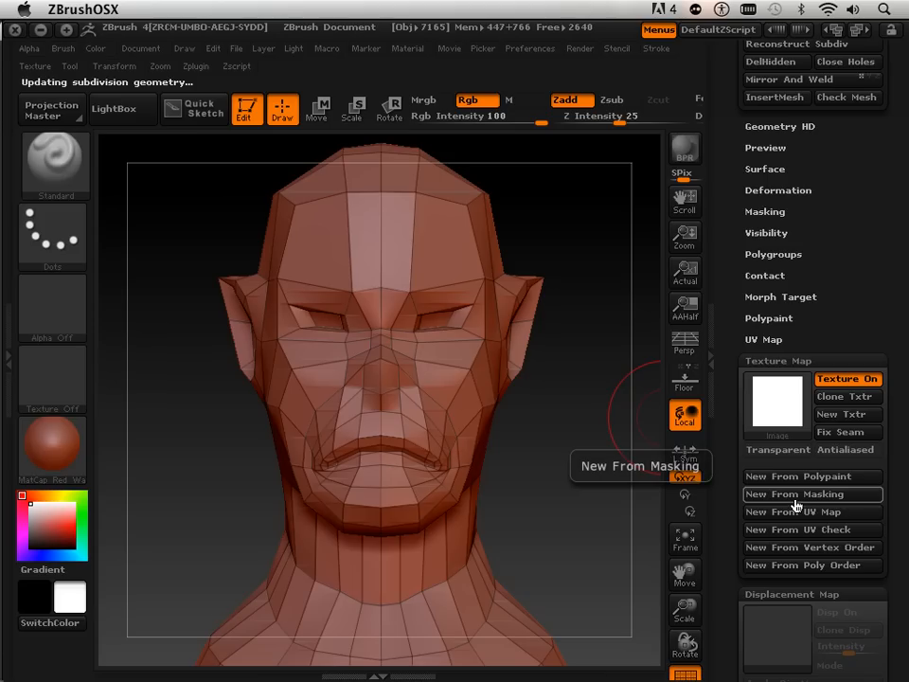
{"action": "left_click", "coordinate": [794, 513]}
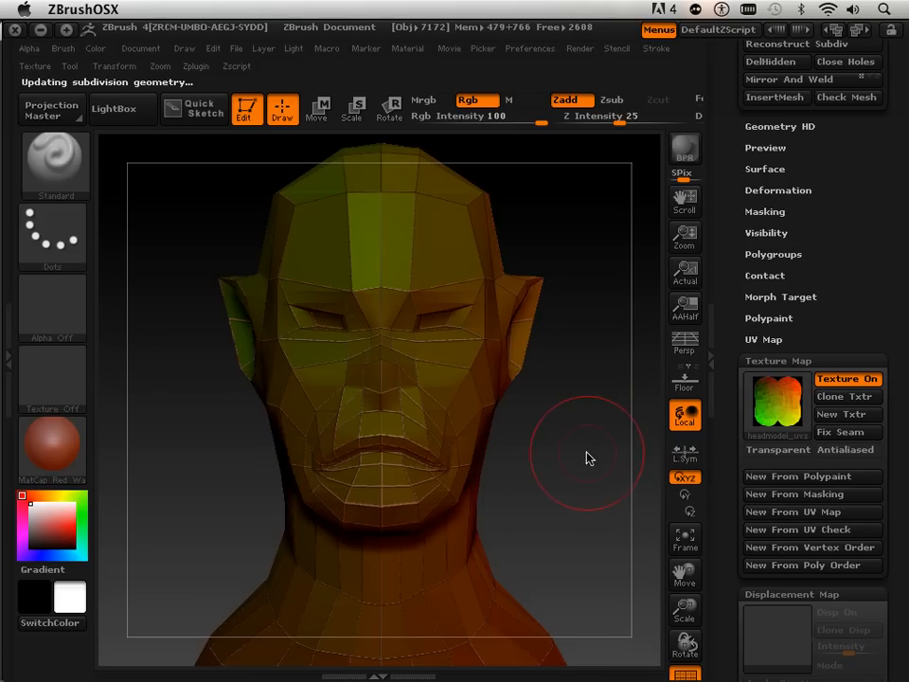
{"action": "left_click_drag", "start_coordinate": [588, 456], "coordinate": [559, 450]}
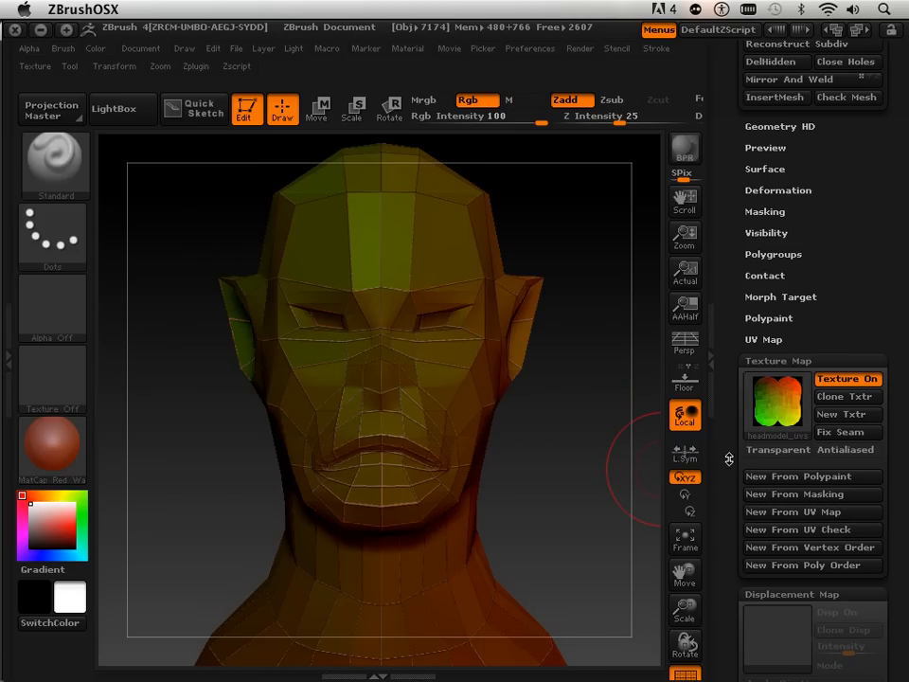
{"action": "left_click_drag", "start_coordinate": [728, 458], "coordinate": [737, 645]}
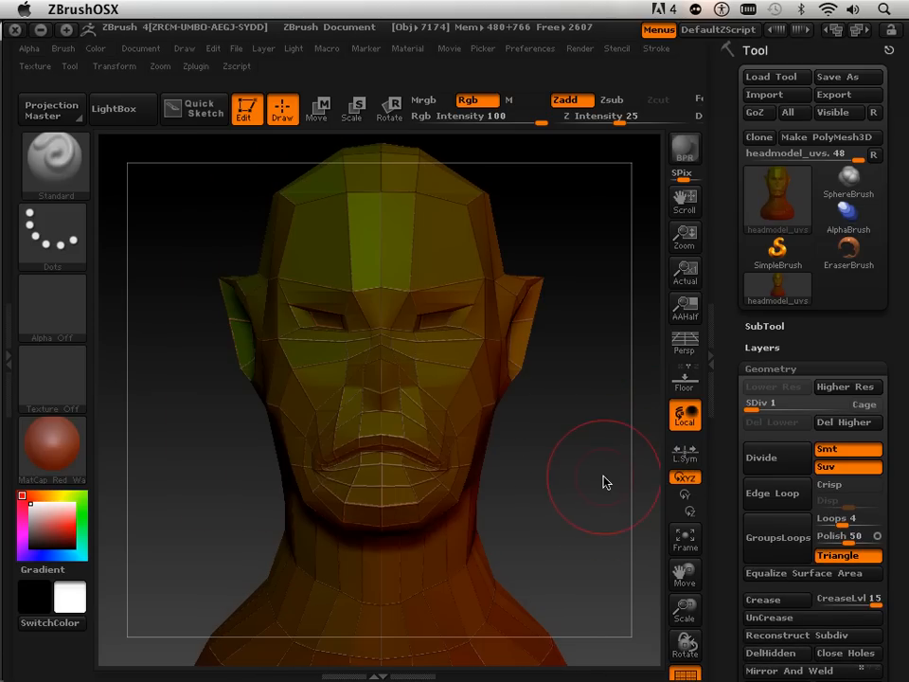
{"action": "mouse_move", "coordinate": [604, 482]}
{"action": "left_mouse_down"}
{"action": "mouse_move", "coordinate": [543, 480]}
{"action": "mouse_move", "coordinate": [463, 440]}
{"action": "mouse_move", "coordinate": [621, 479]}
{"action": "left_mouse_up"}
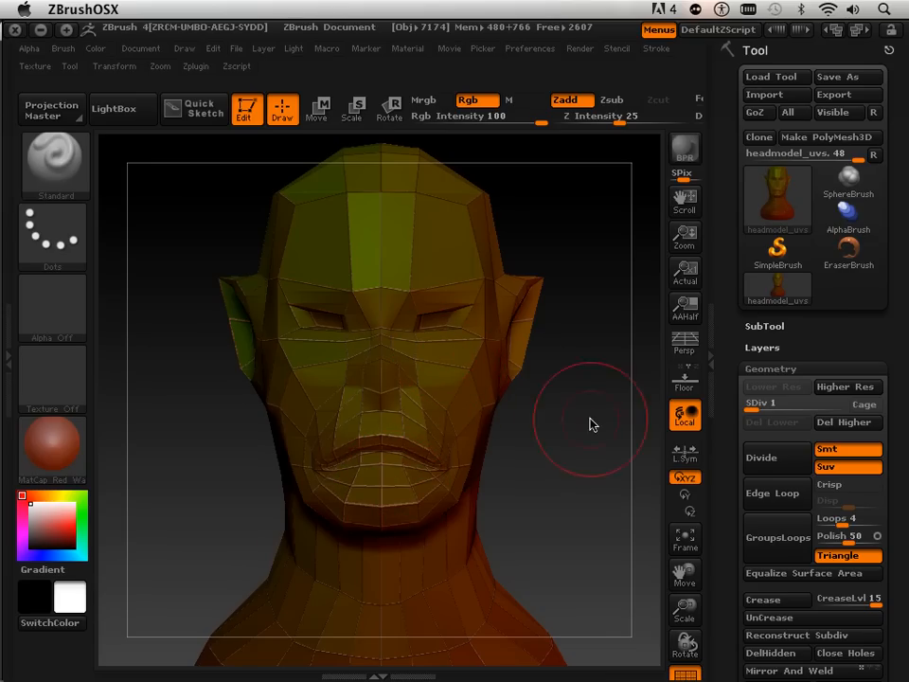
Turn off the head's texture display and zoom out until the whole bust is seen from the front.
{"action": "scroll", "coordinate": [729, 398], "scroll_direction": "down", "scroll_amount": 10}
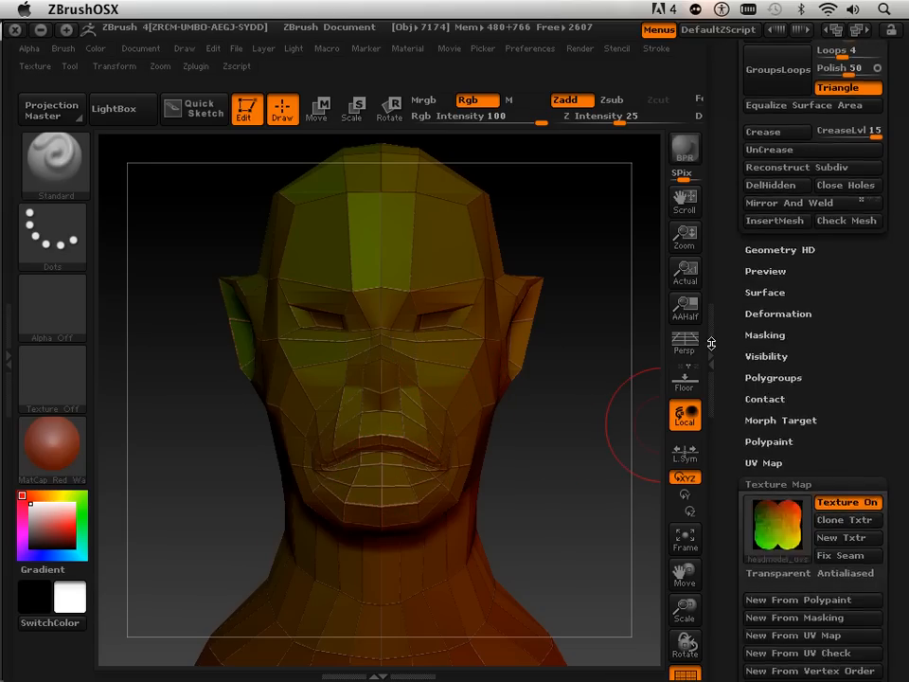
{"action": "left_click", "coordinate": [843, 380]}
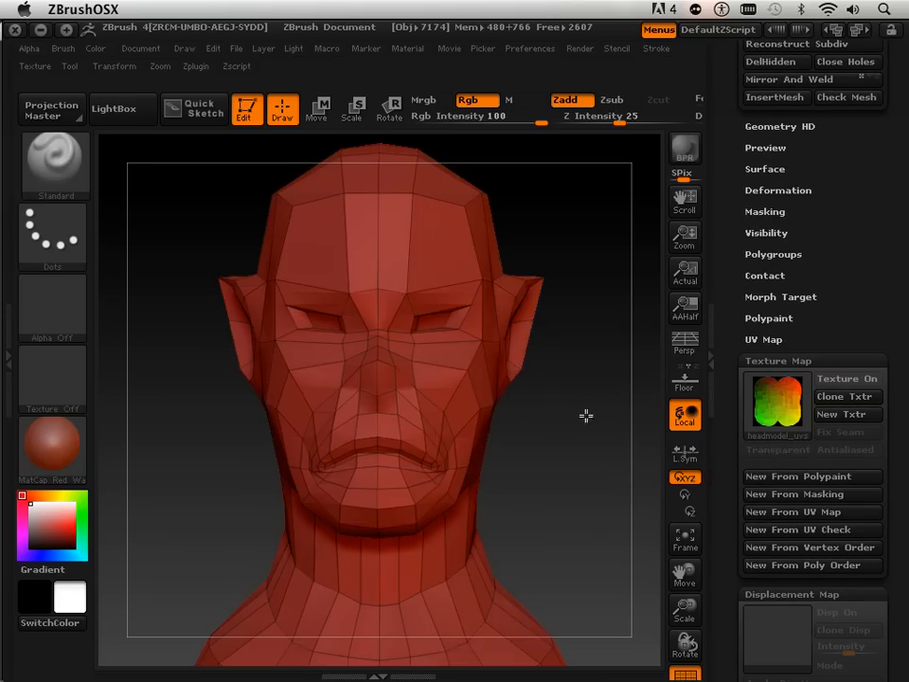
{"action": "left_click_drag", "start_coordinate": [586, 415], "coordinate": [558, 422]}
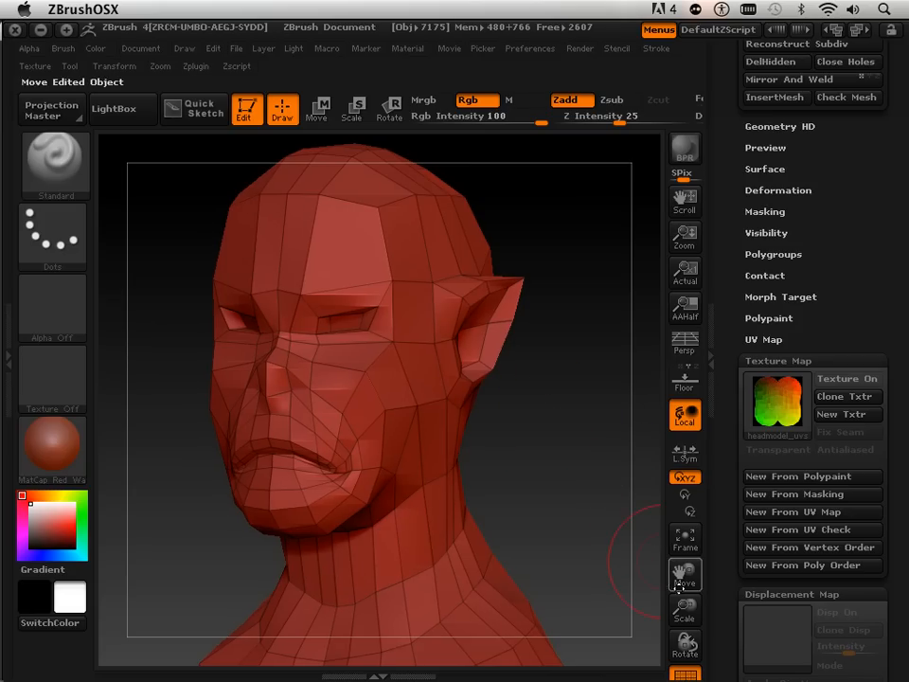
{"action": "mouse_move", "coordinate": [685, 610]}
{"action": "left_mouse_down"}
{"action": "mouse_move", "coordinate": [679, 570]}
{"action": "mouse_move", "coordinate": [653, 559]}
{"action": "mouse_move", "coordinate": [674, 534]}
{"action": "left_mouse_up"}
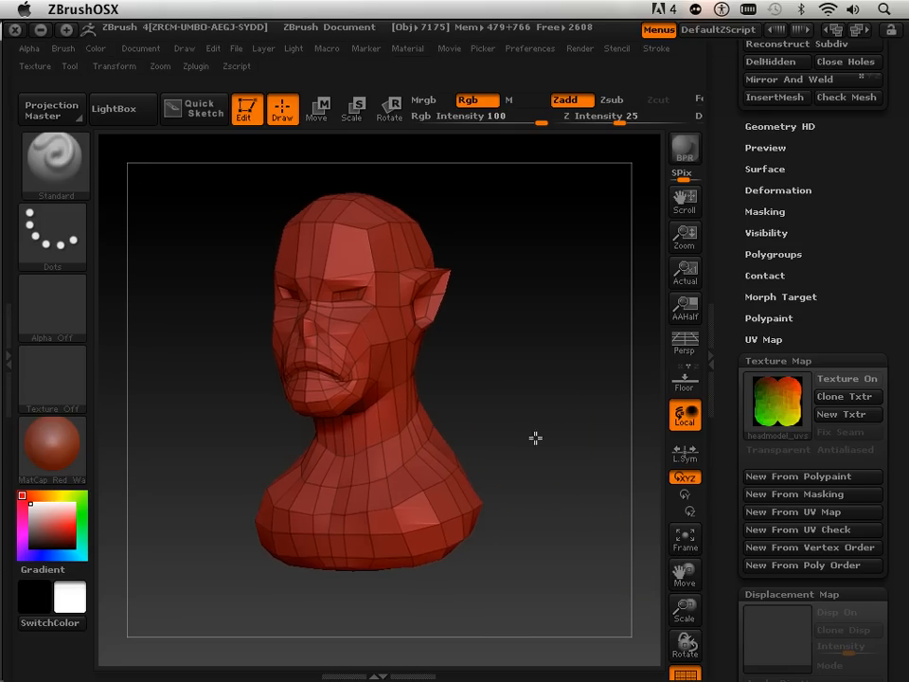
{"action": "mouse_move", "coordinate": [535, 437]}
{"action": "left_mouse_down"}
{"action": "mouse_move", "coordinate": [485, 446]}
{"action": "mouse_move", "coordinate": [536, 446]}
{"action": "left_mouse_up"}
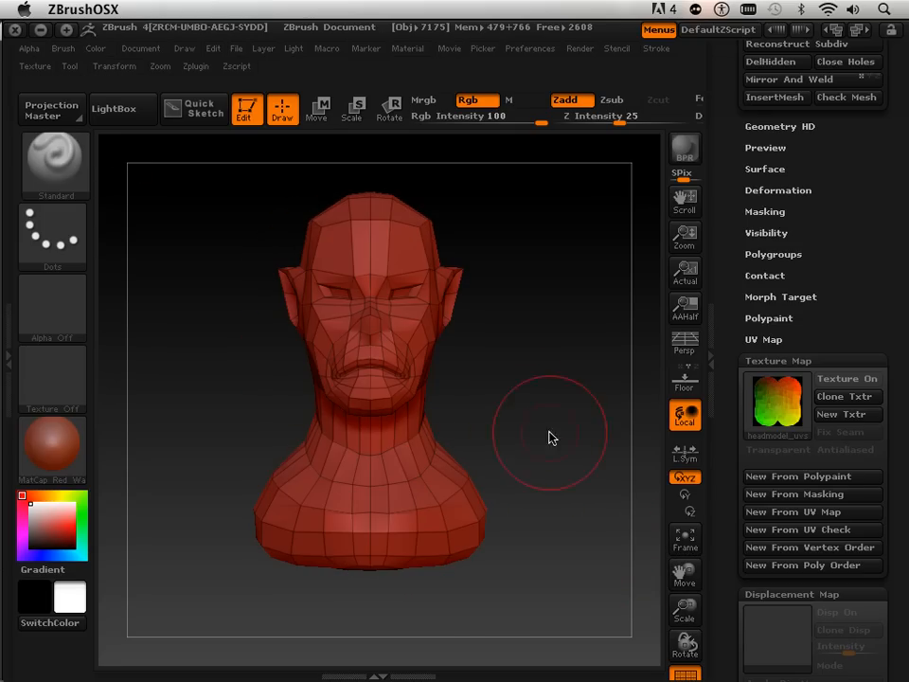